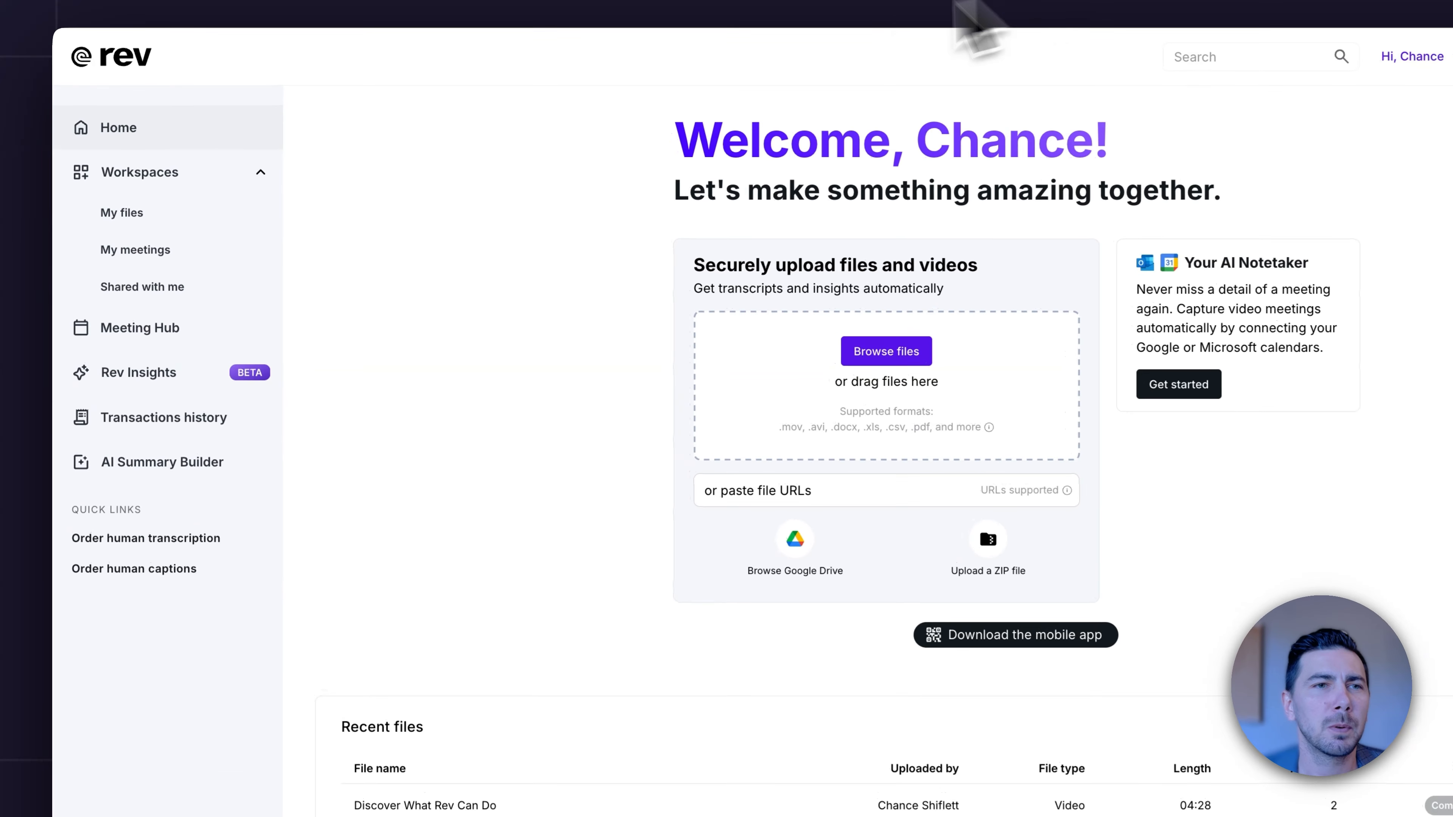
Create a new workspace named Chance & Associates.
left_click(187, 178)
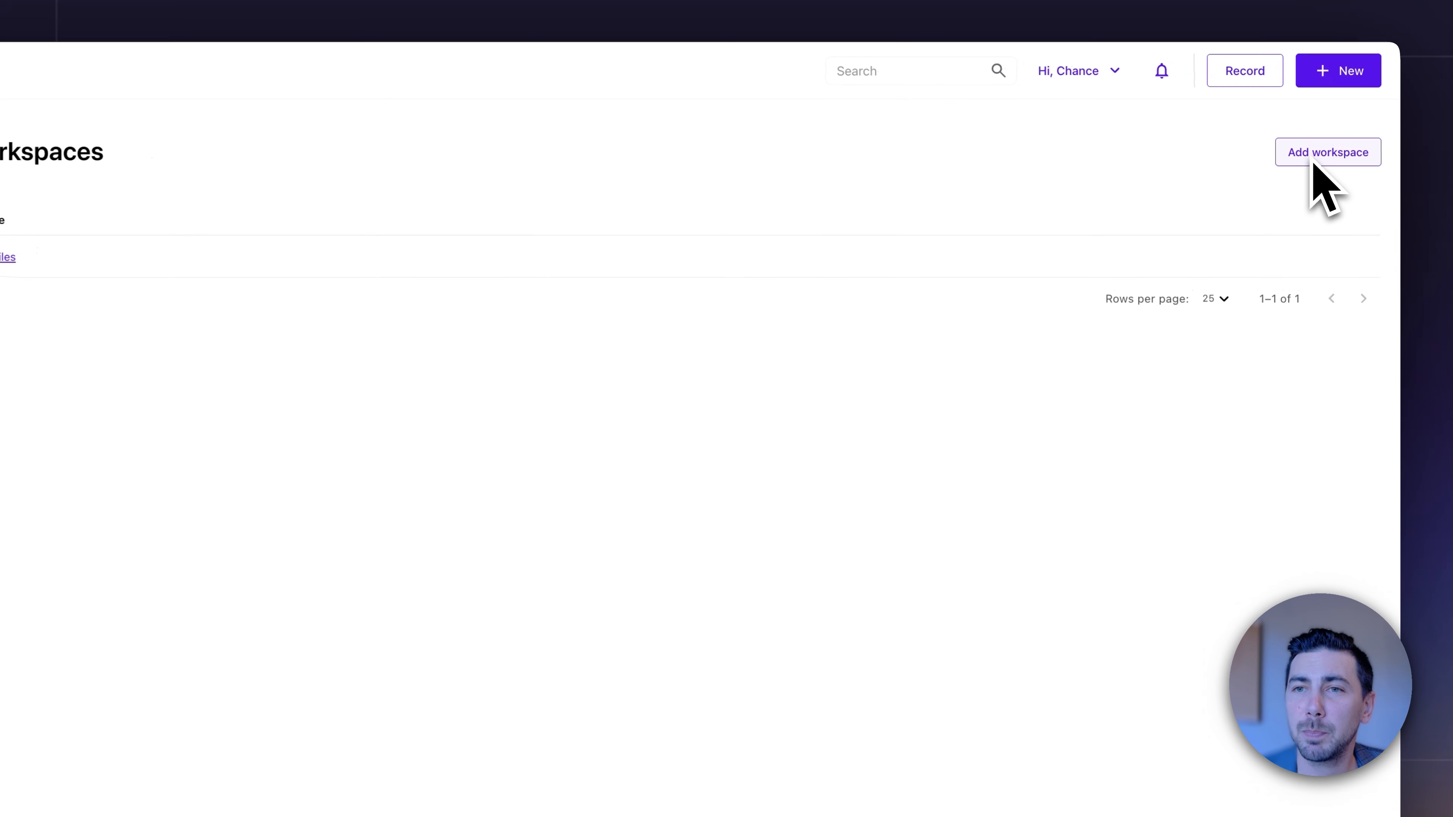
left_click(1316, 154)
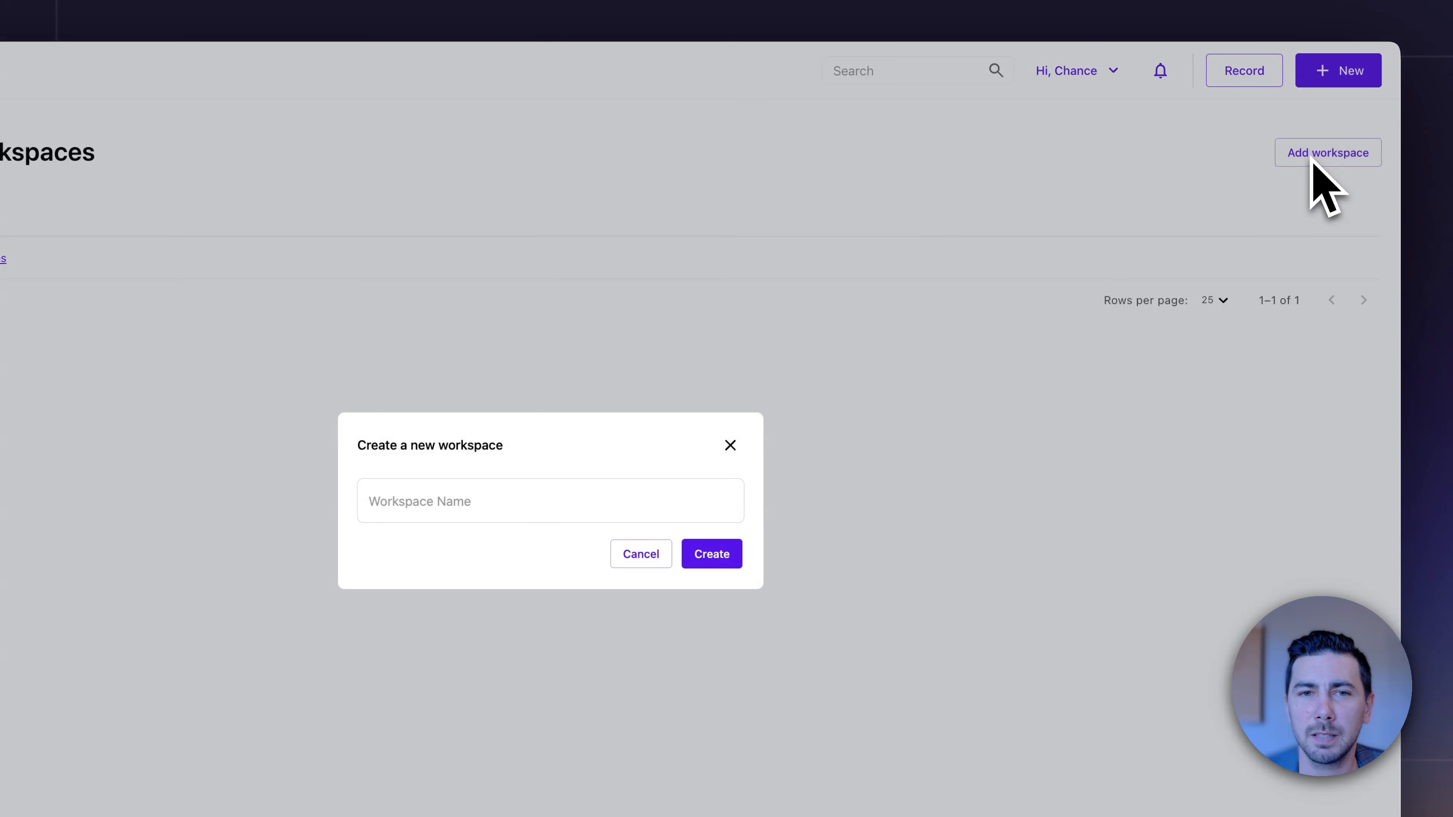
left_click(624, 501)
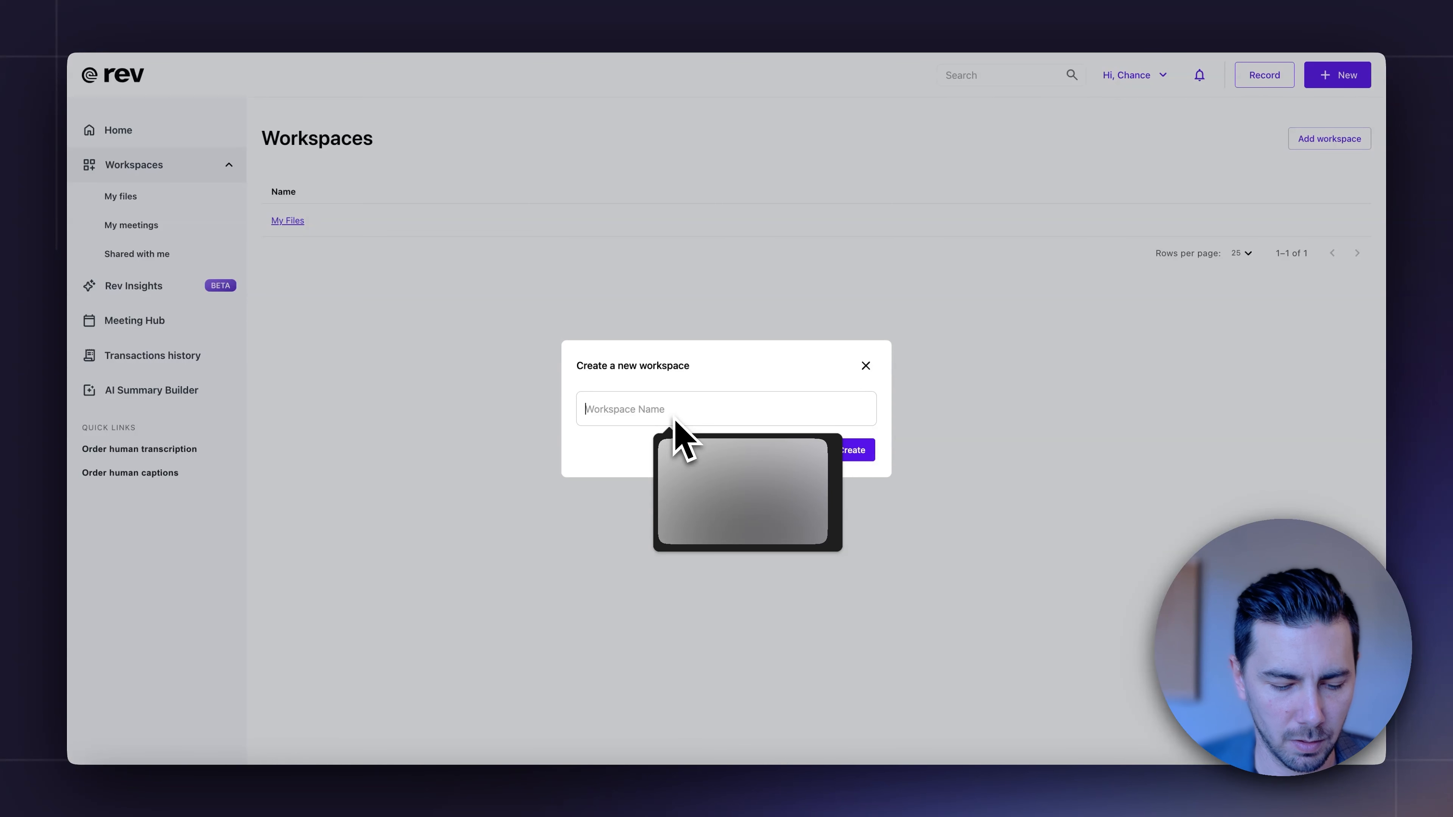
type("Chance & Associates")
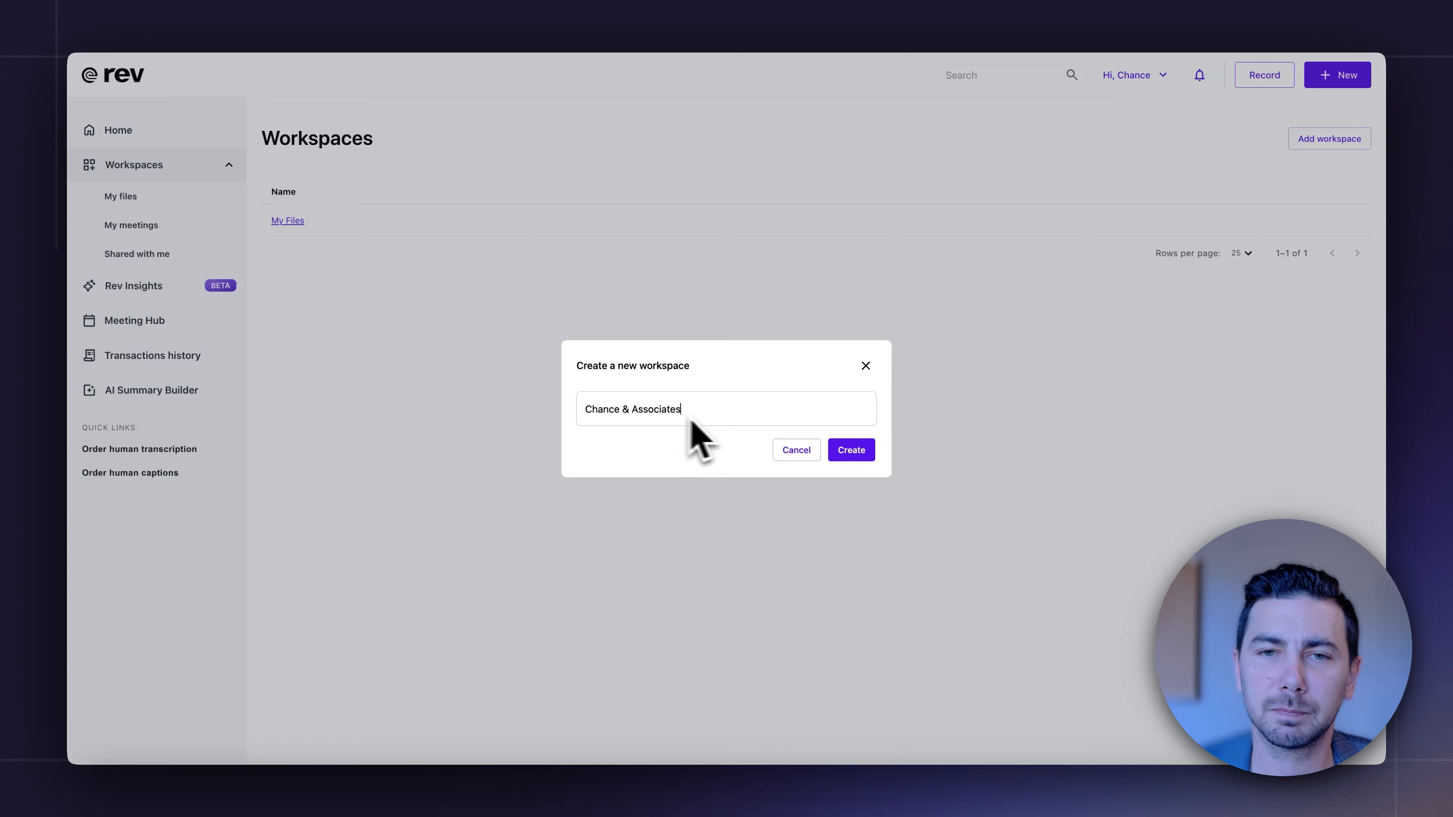
left_click(853, 449)
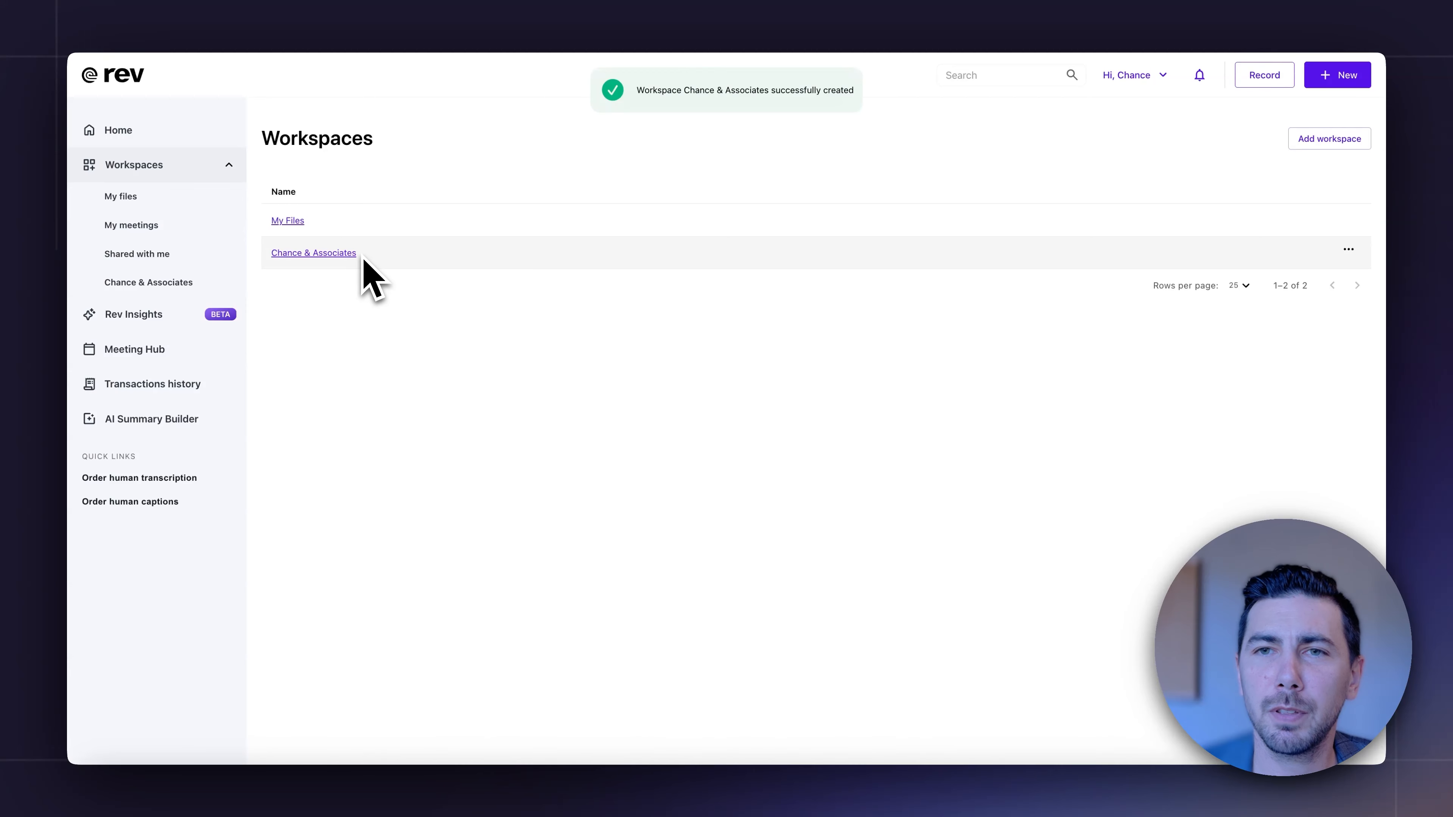
Open the members list of the Chance & Associates workspace and start adding members.
left_click(362, 257)
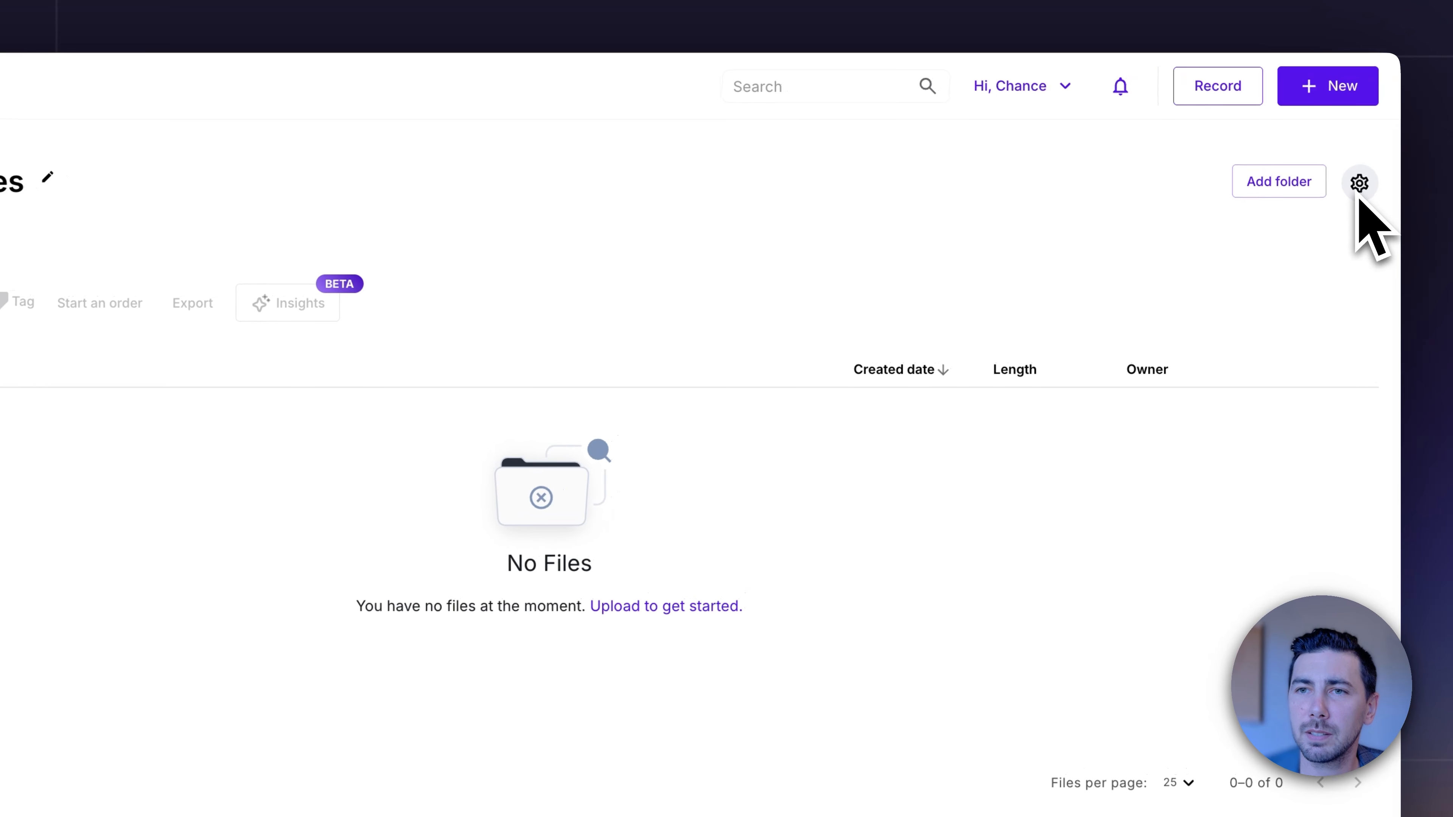
left_click(1359, 184)
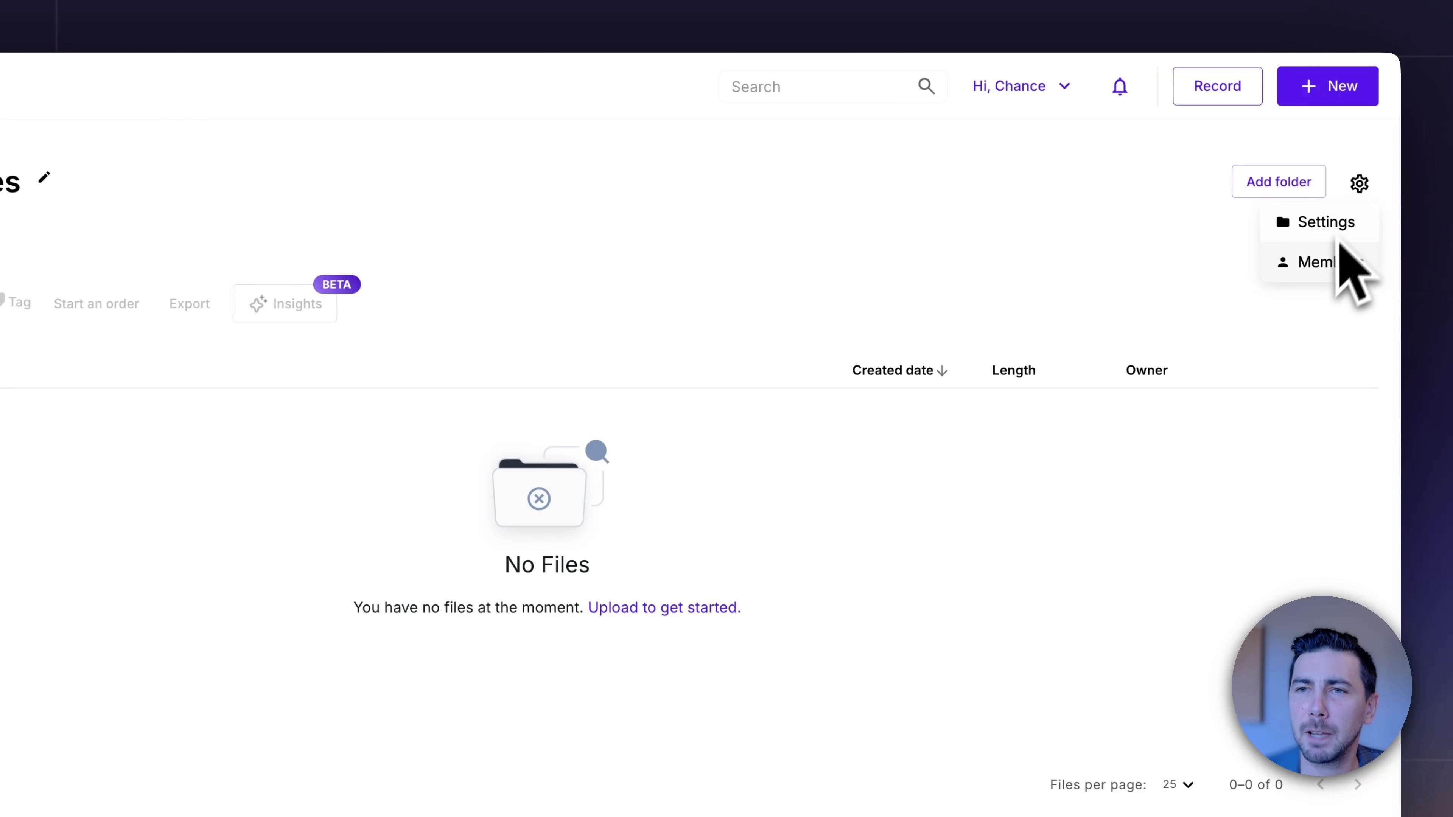
left_click(1327, 269)
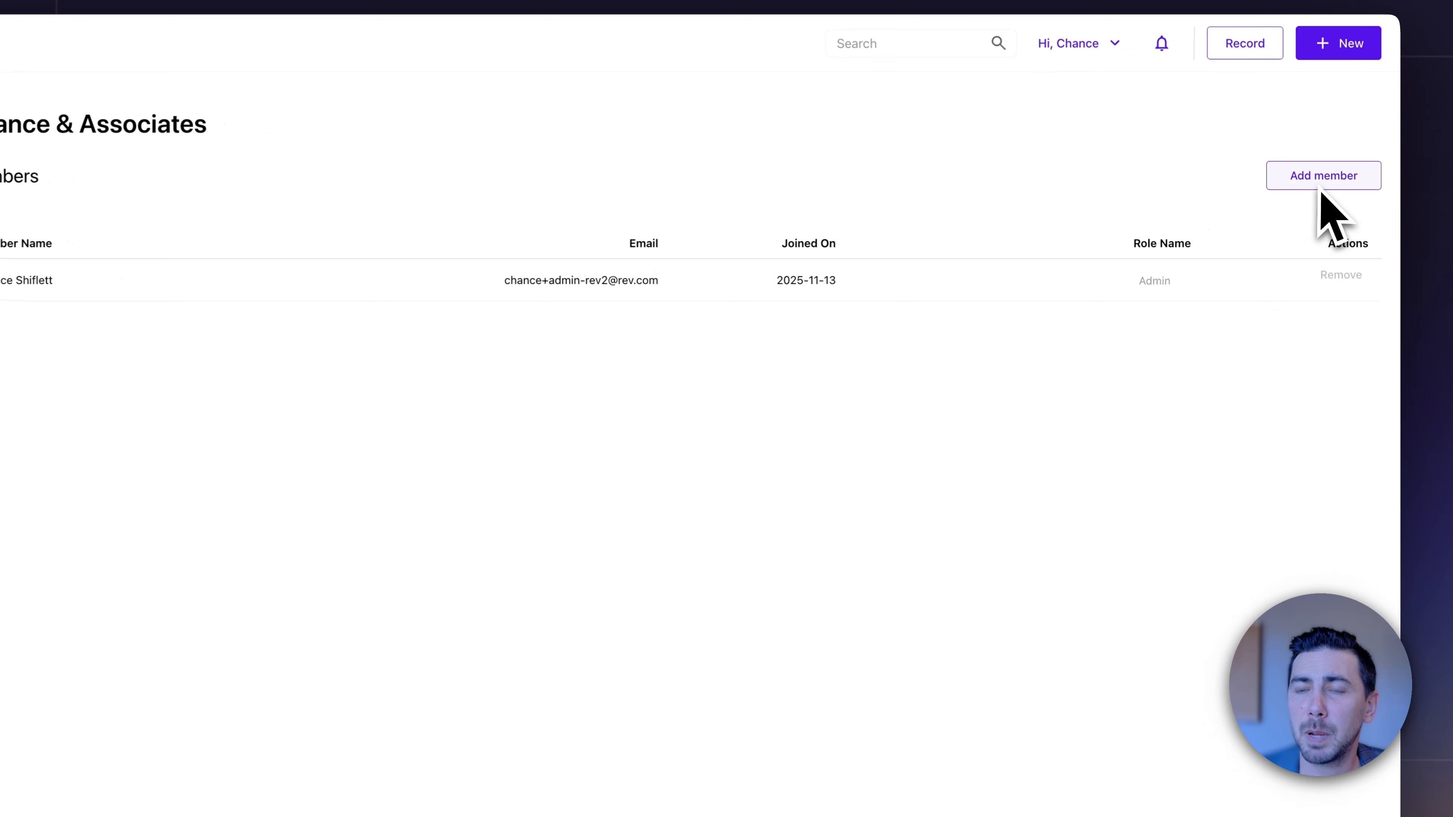
left_click(1322, 184)
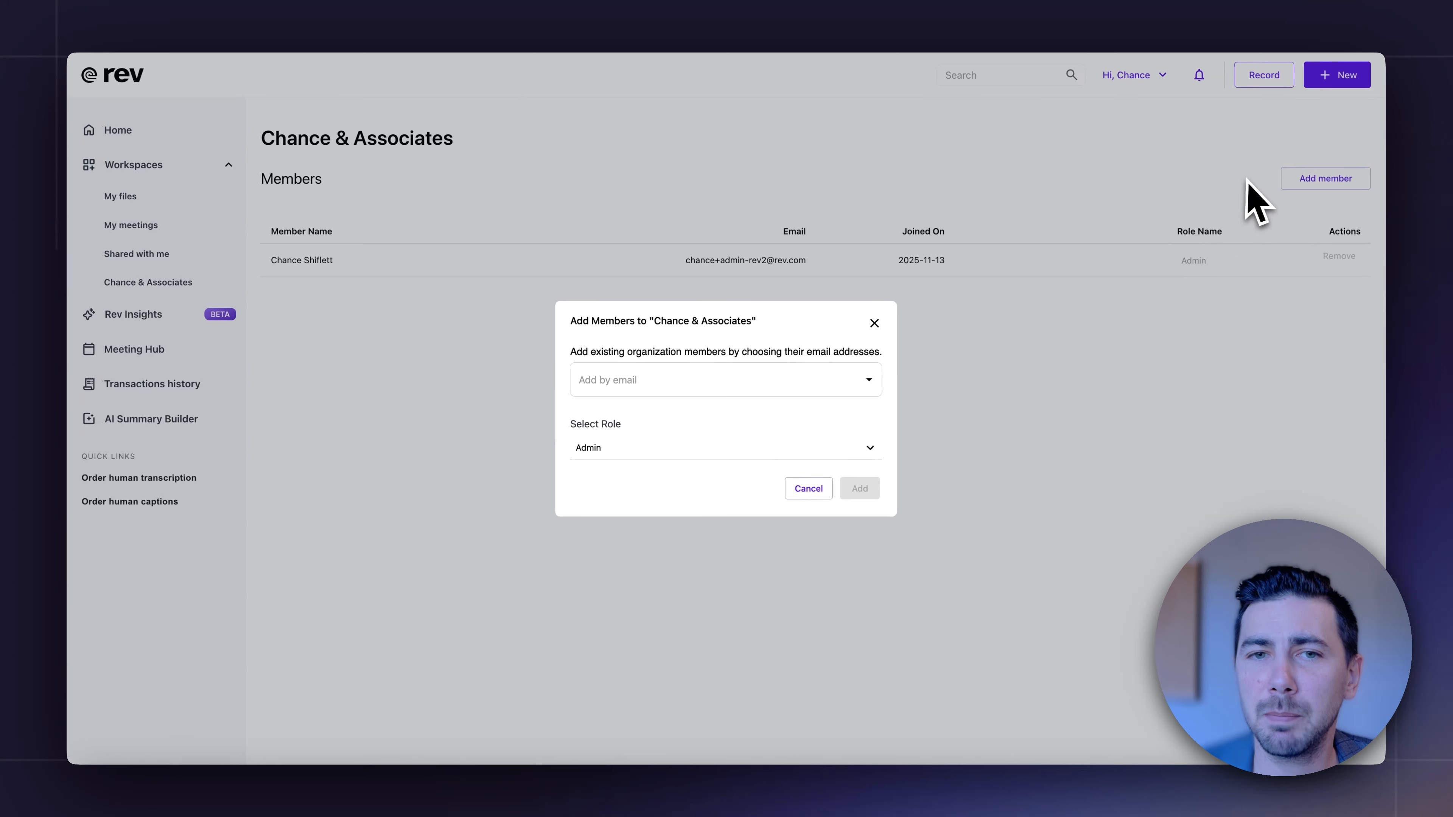
Choose three existing organization members by e-mail address for the Chance & Associates workspace.
left_click(750, 383)
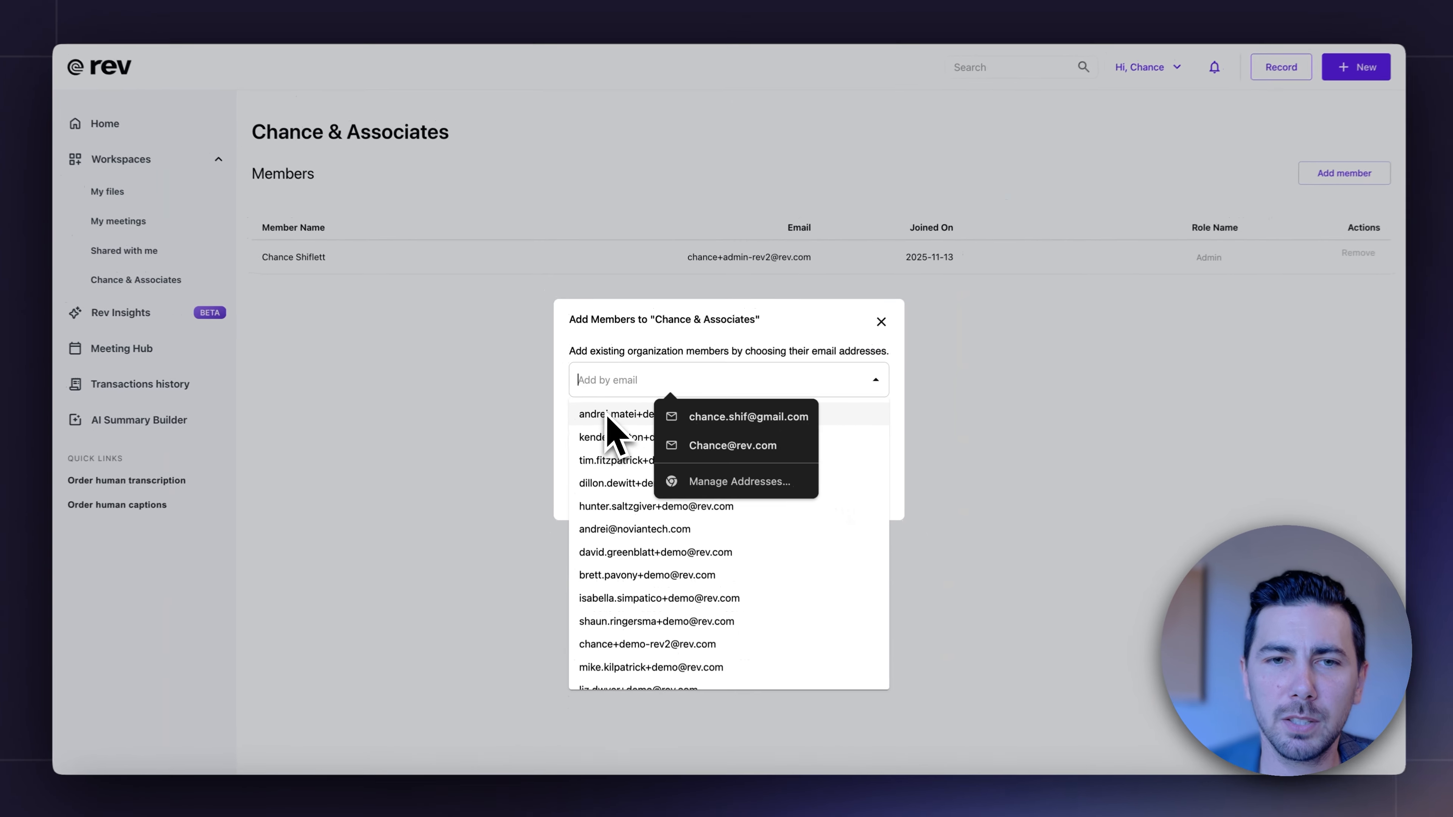
left_click(610, 532)
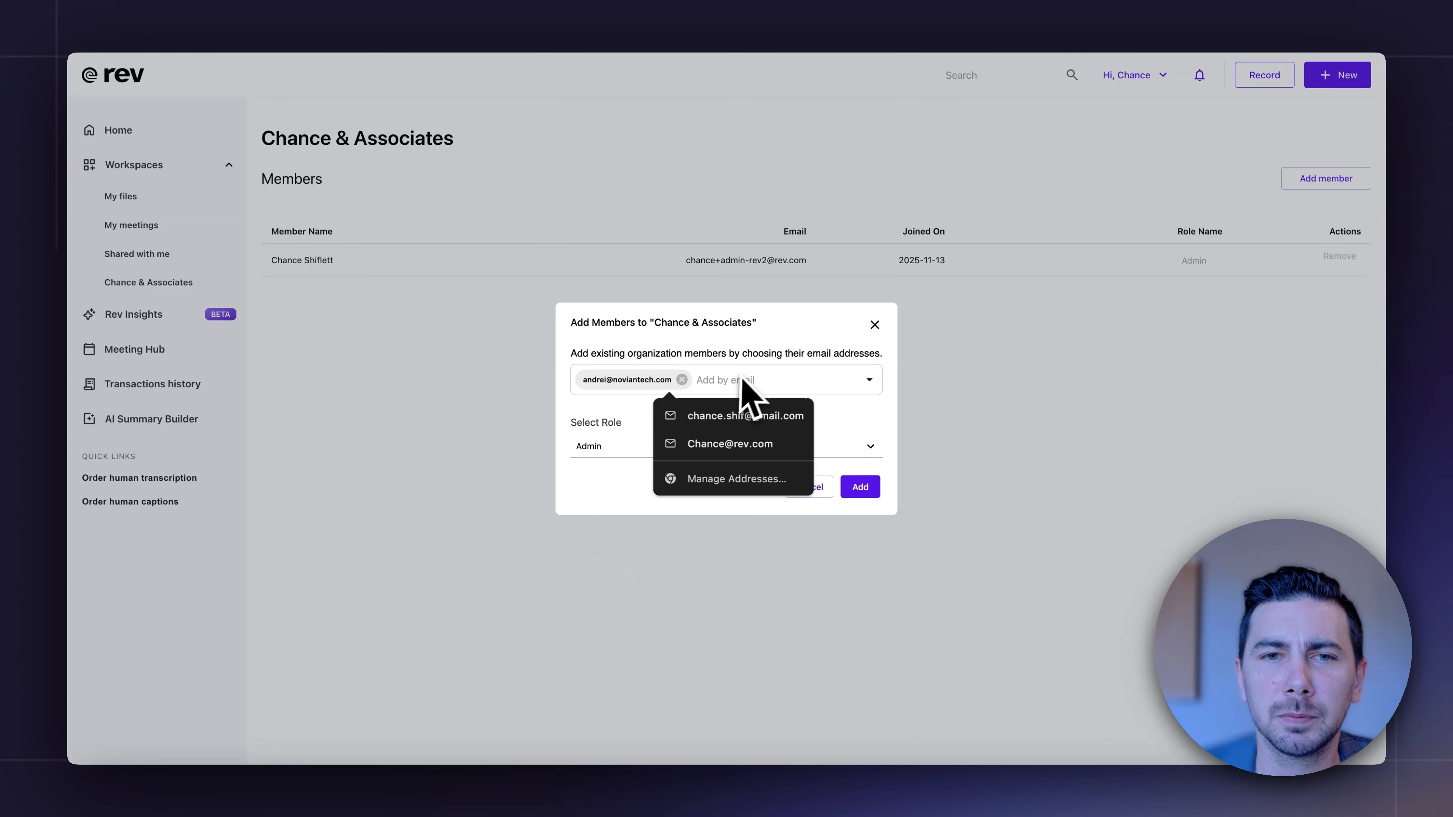
left_click(729, 381)
left_click(655, 547)
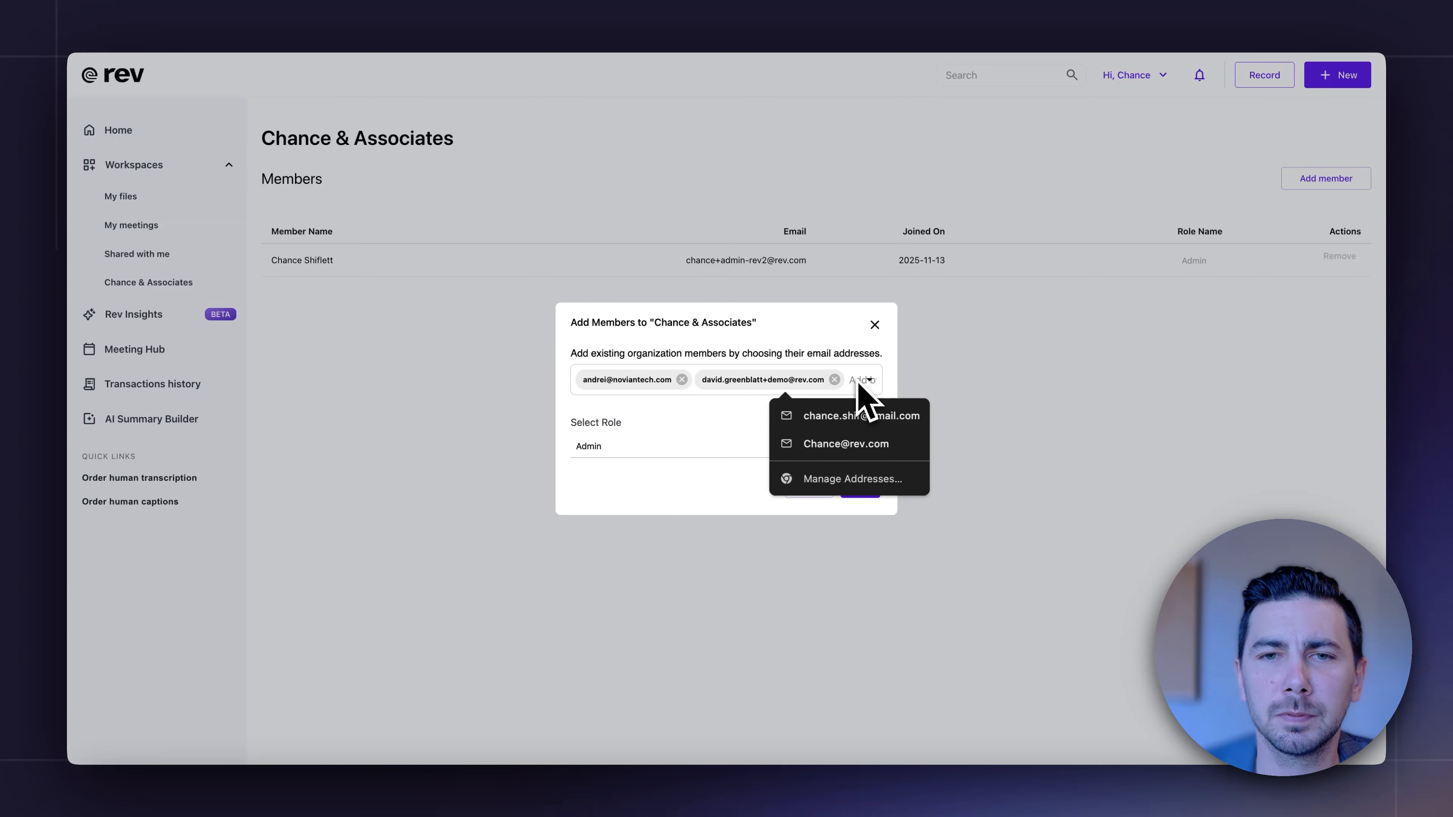
left_click(863, 380)
left_click(681, 593)
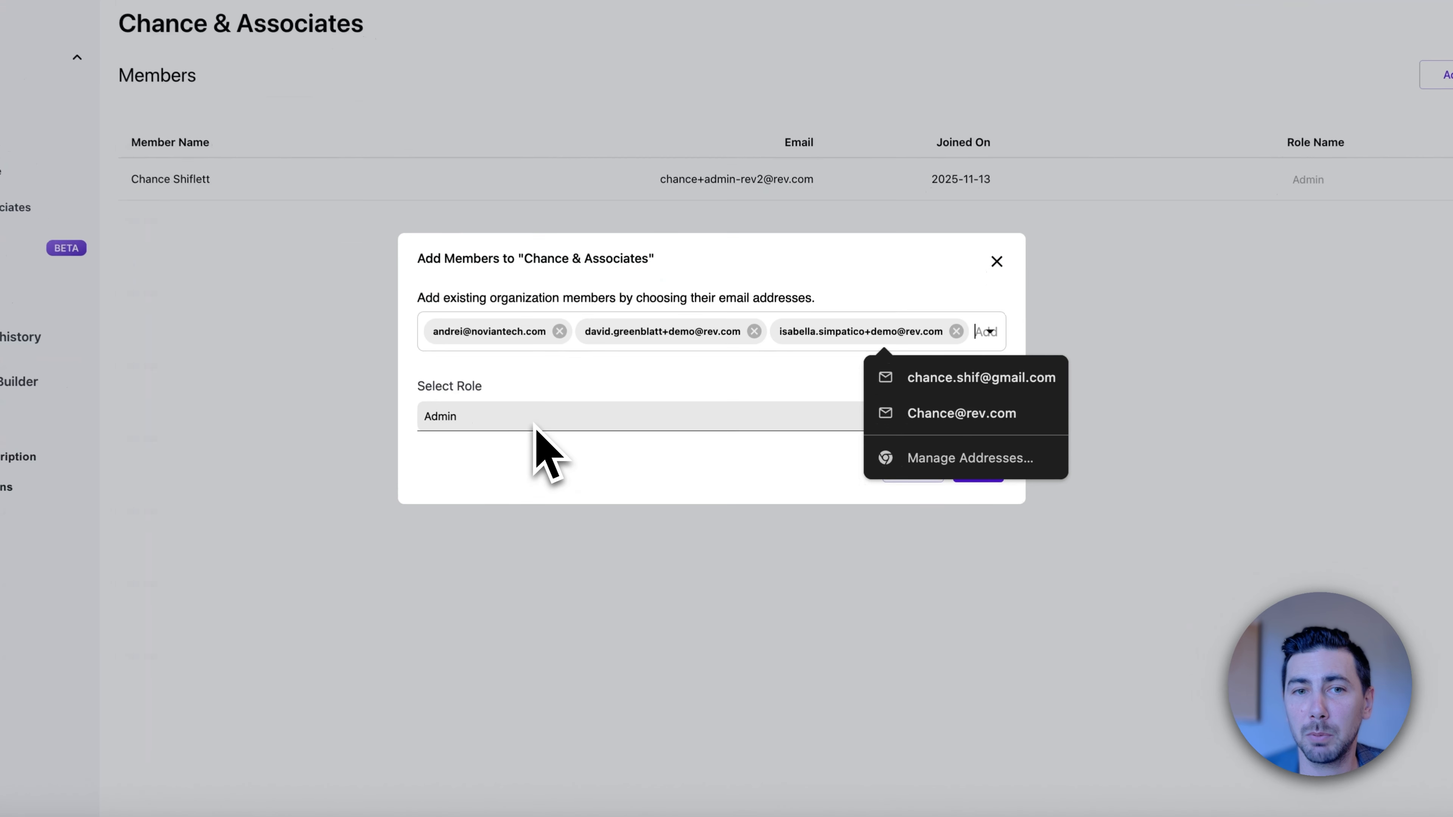
Assign the Contributor role to the chosen members and add them to the Chance & Associates workspace.
left_click(593, 453)
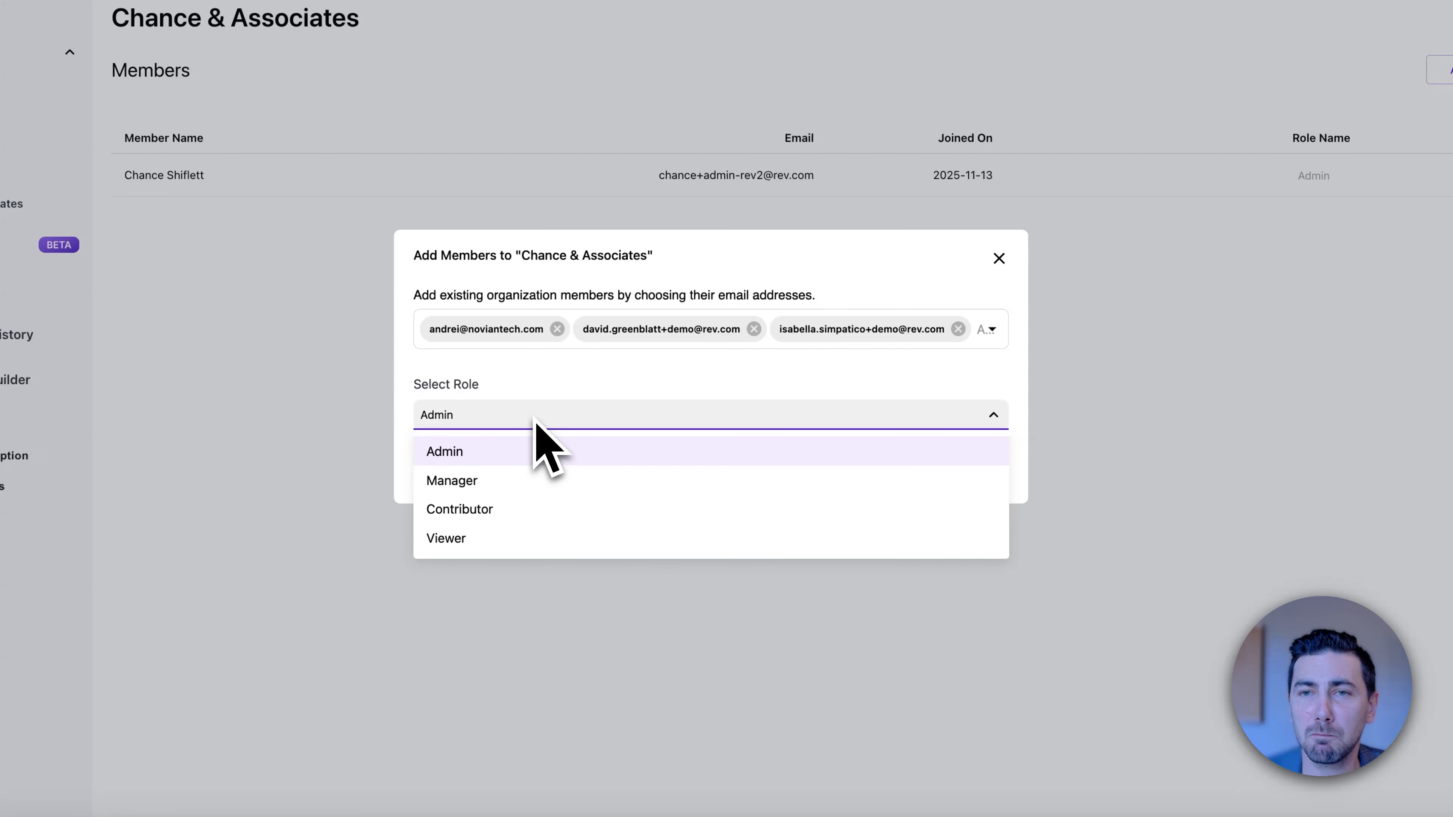
left_click(546, 509)
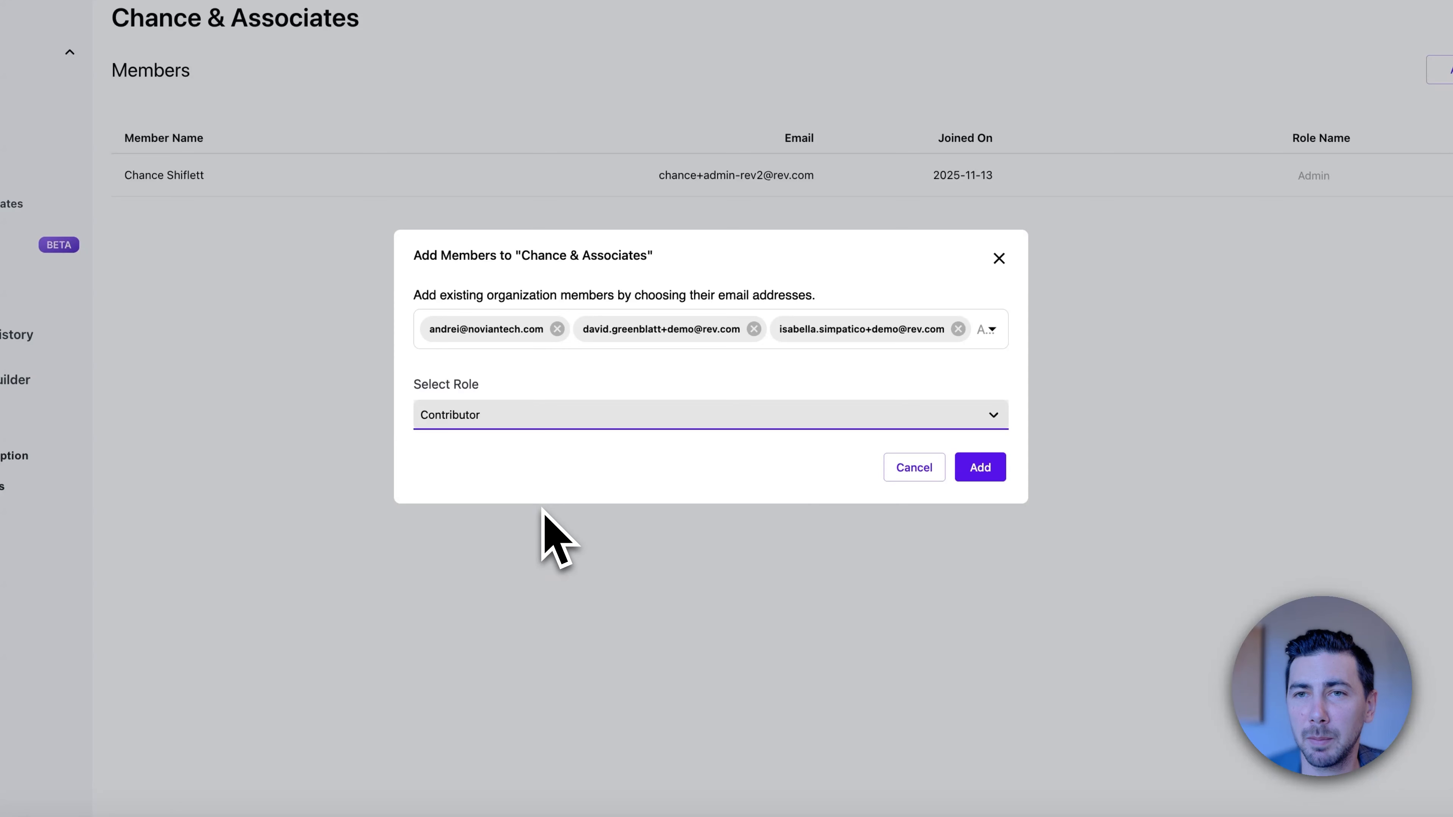
left_click(976, 473)
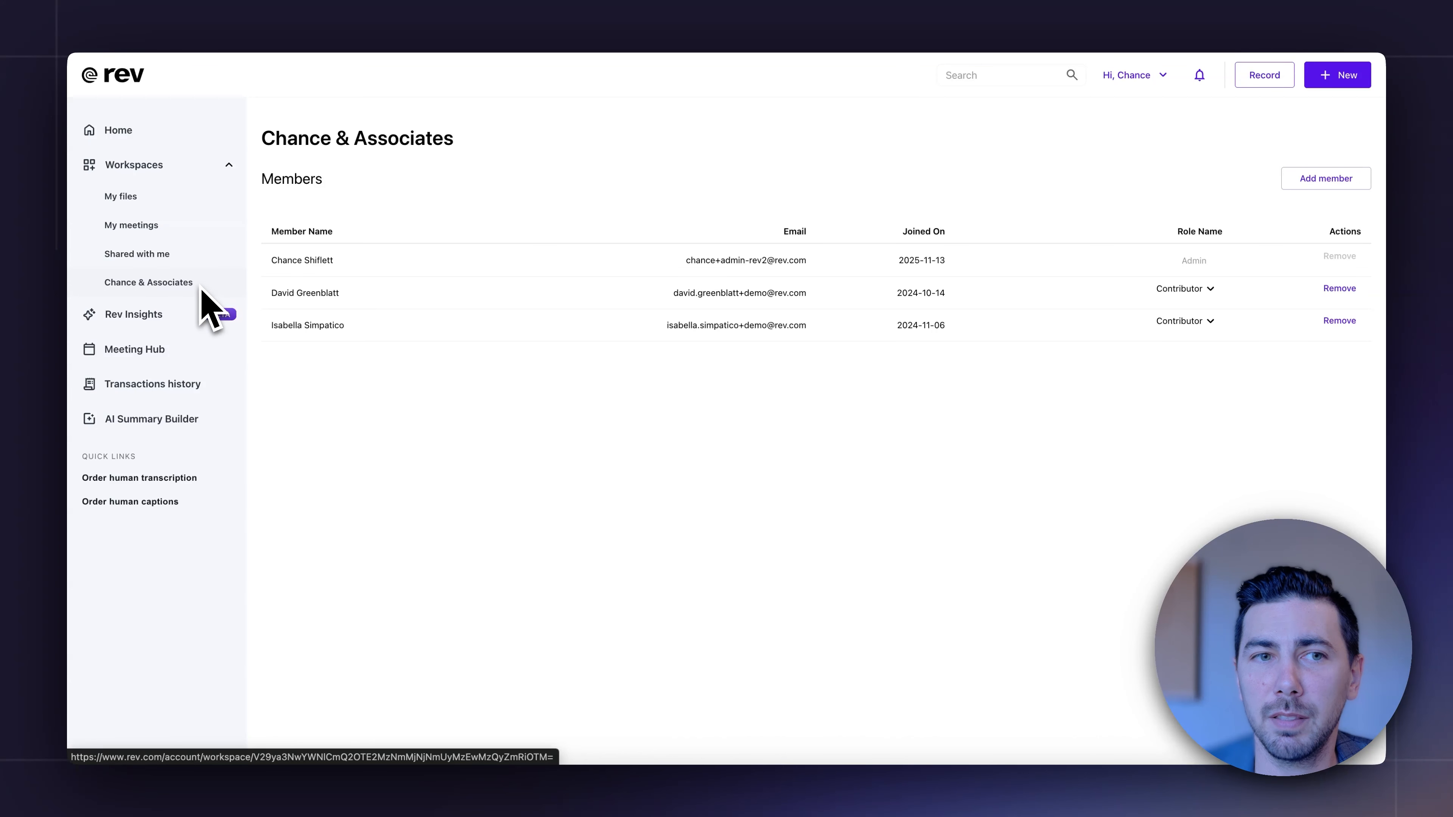
Create a folder in the Chance & Associates workspace, named with a person's last and first name, and open it.
left_click(172, 282)
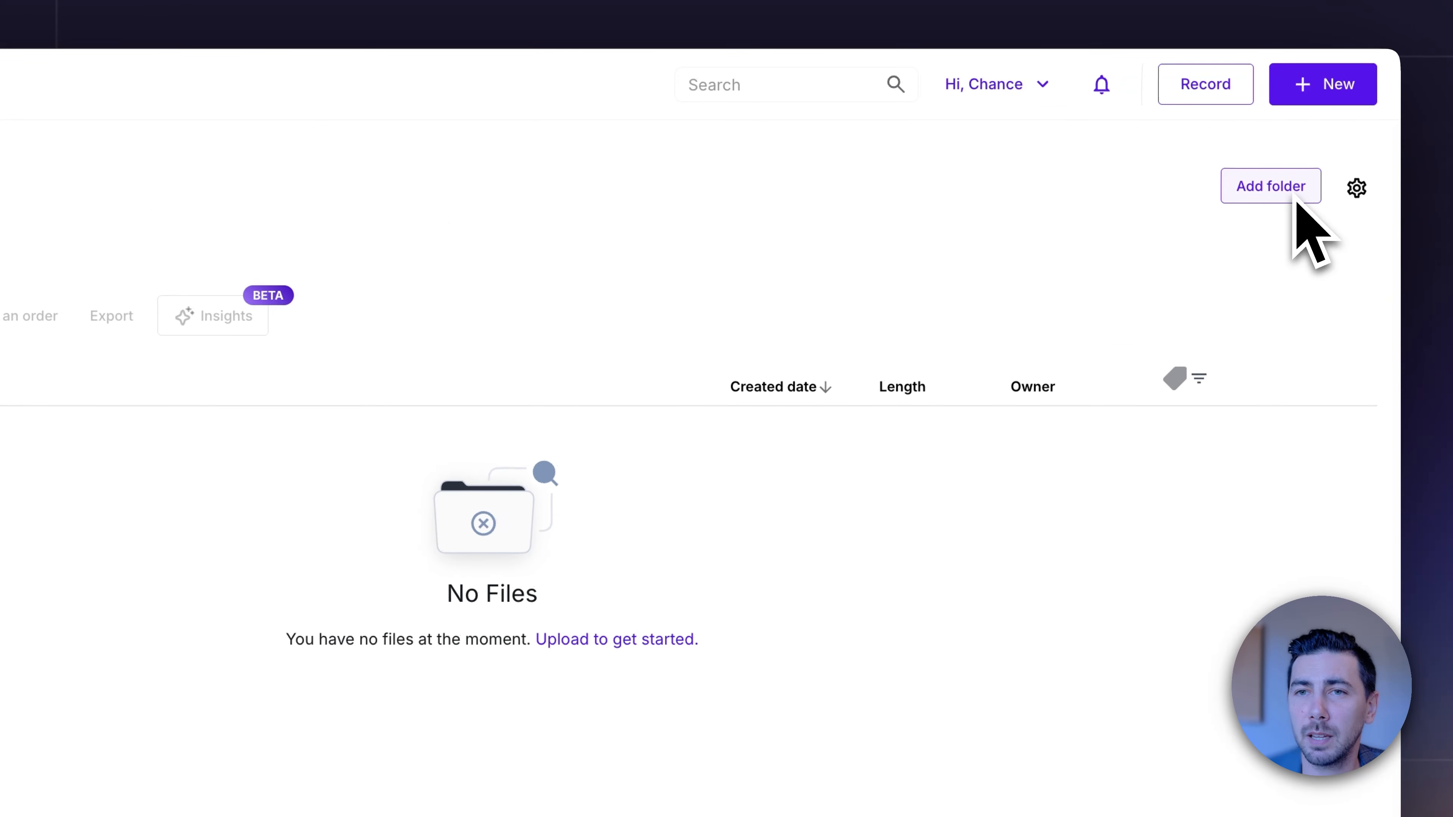
left_click(1294, 198)
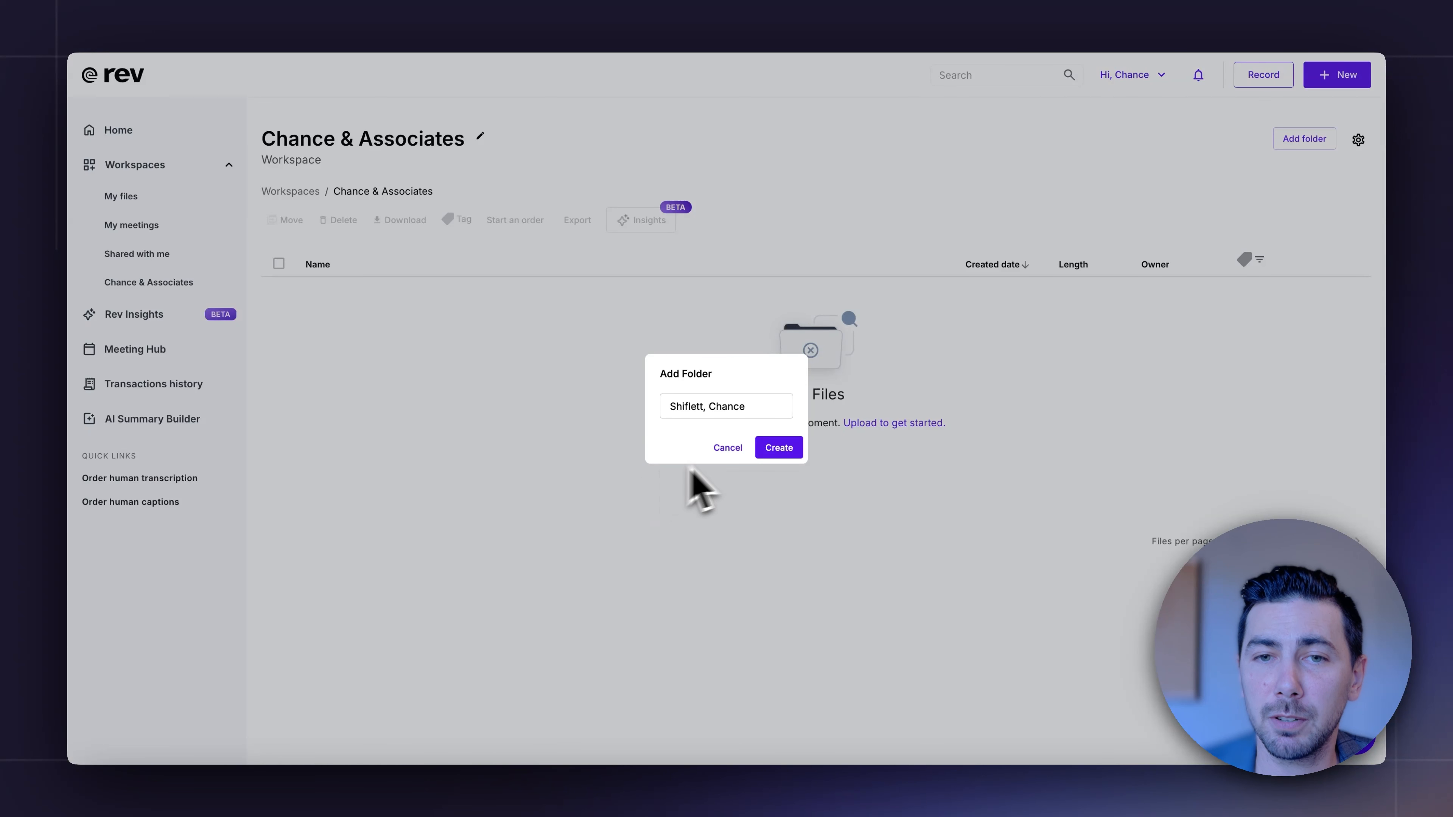
left_click(789, 452)
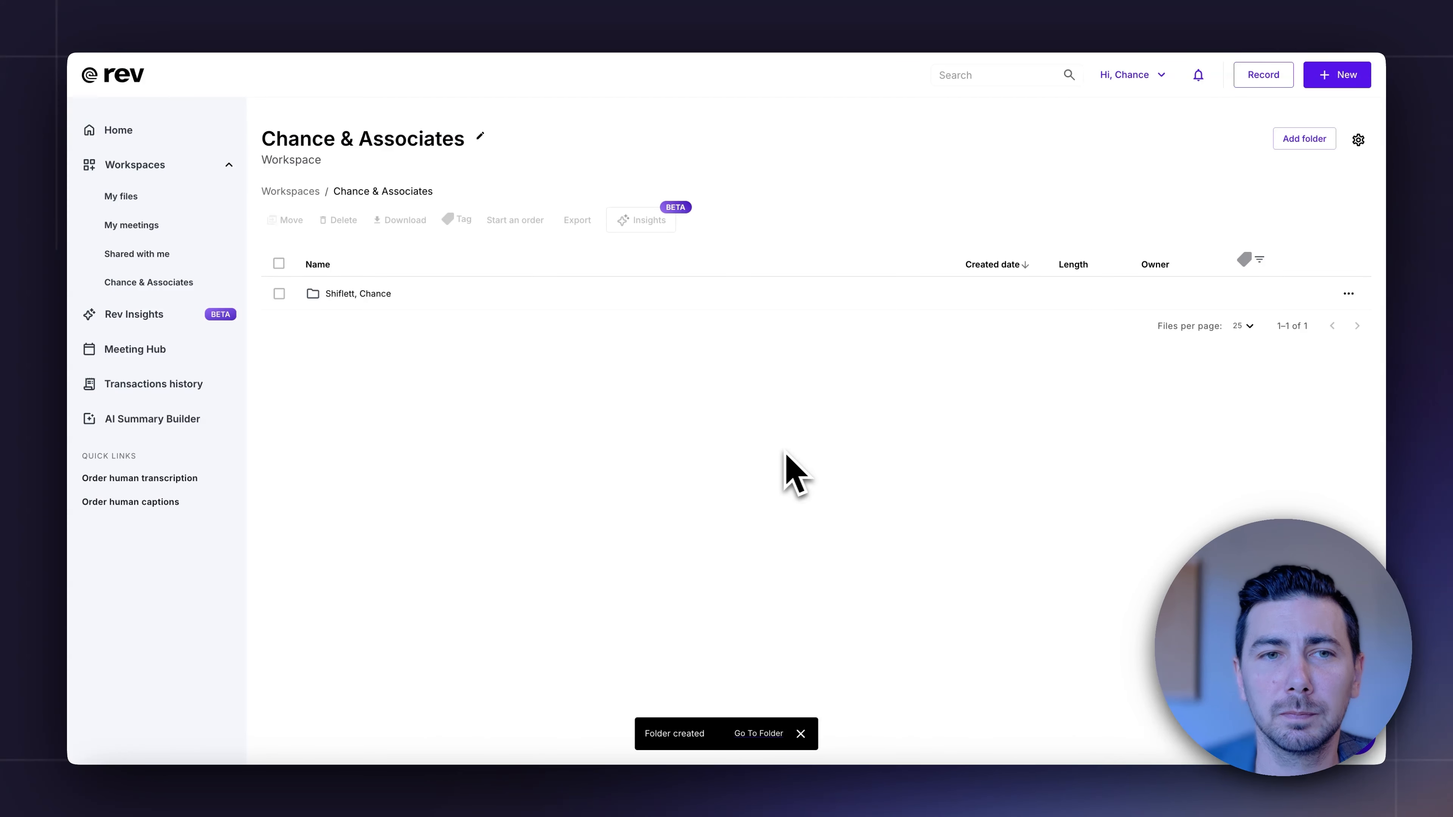
left_click(362, 303)
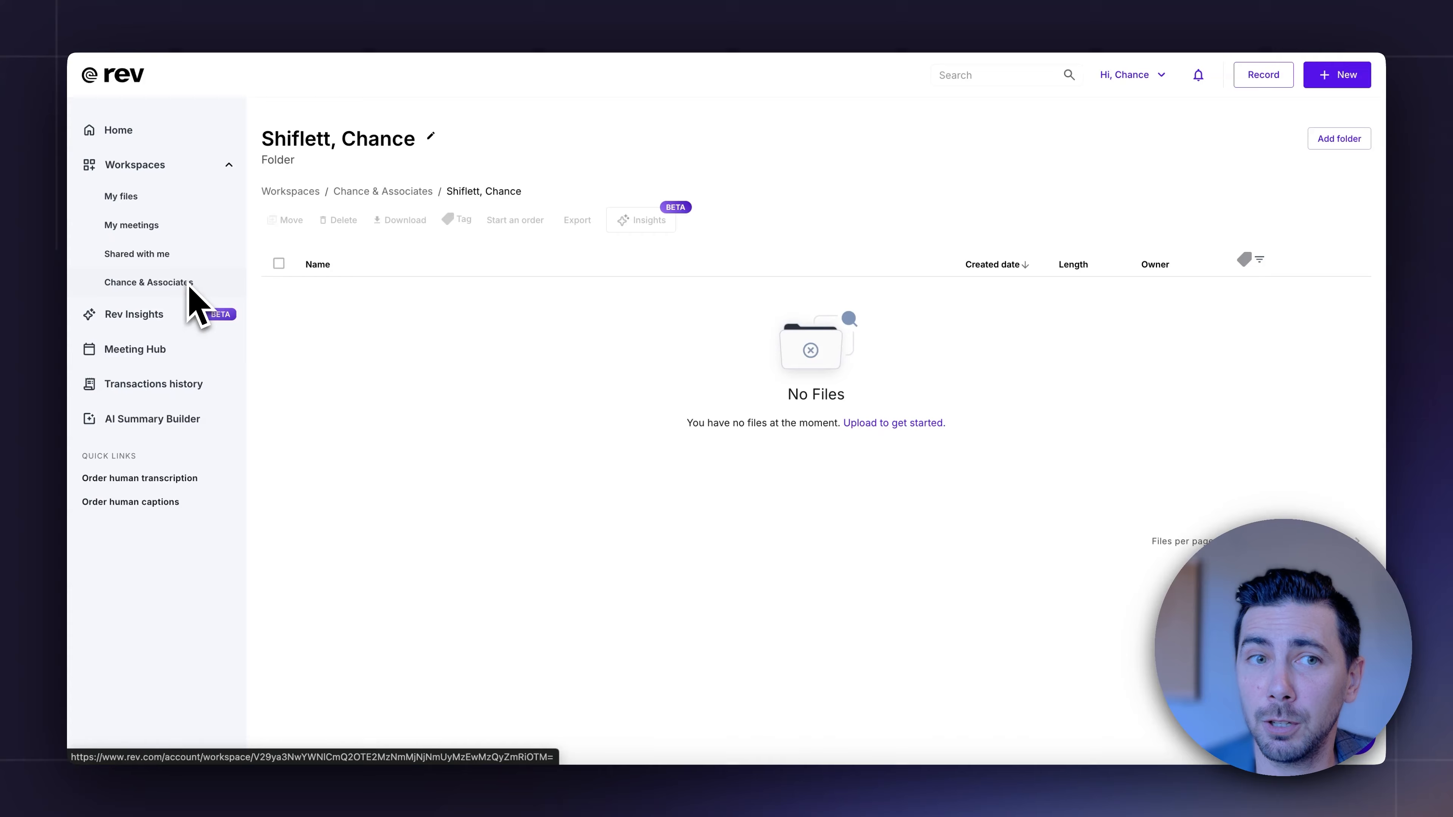
Create another workspace named with a person's full name.
left_click(172, 166)
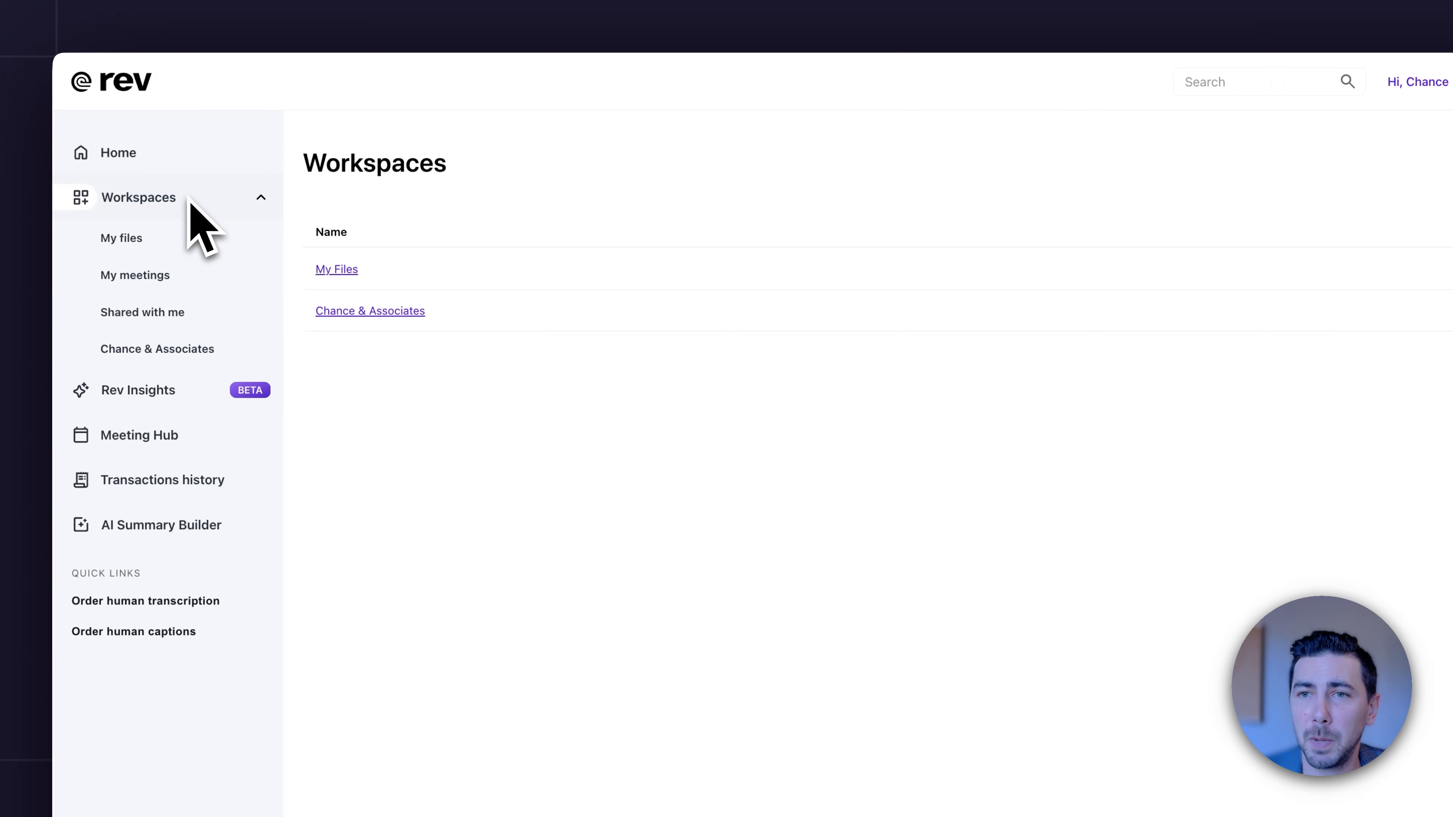
left_click(1384, 150)
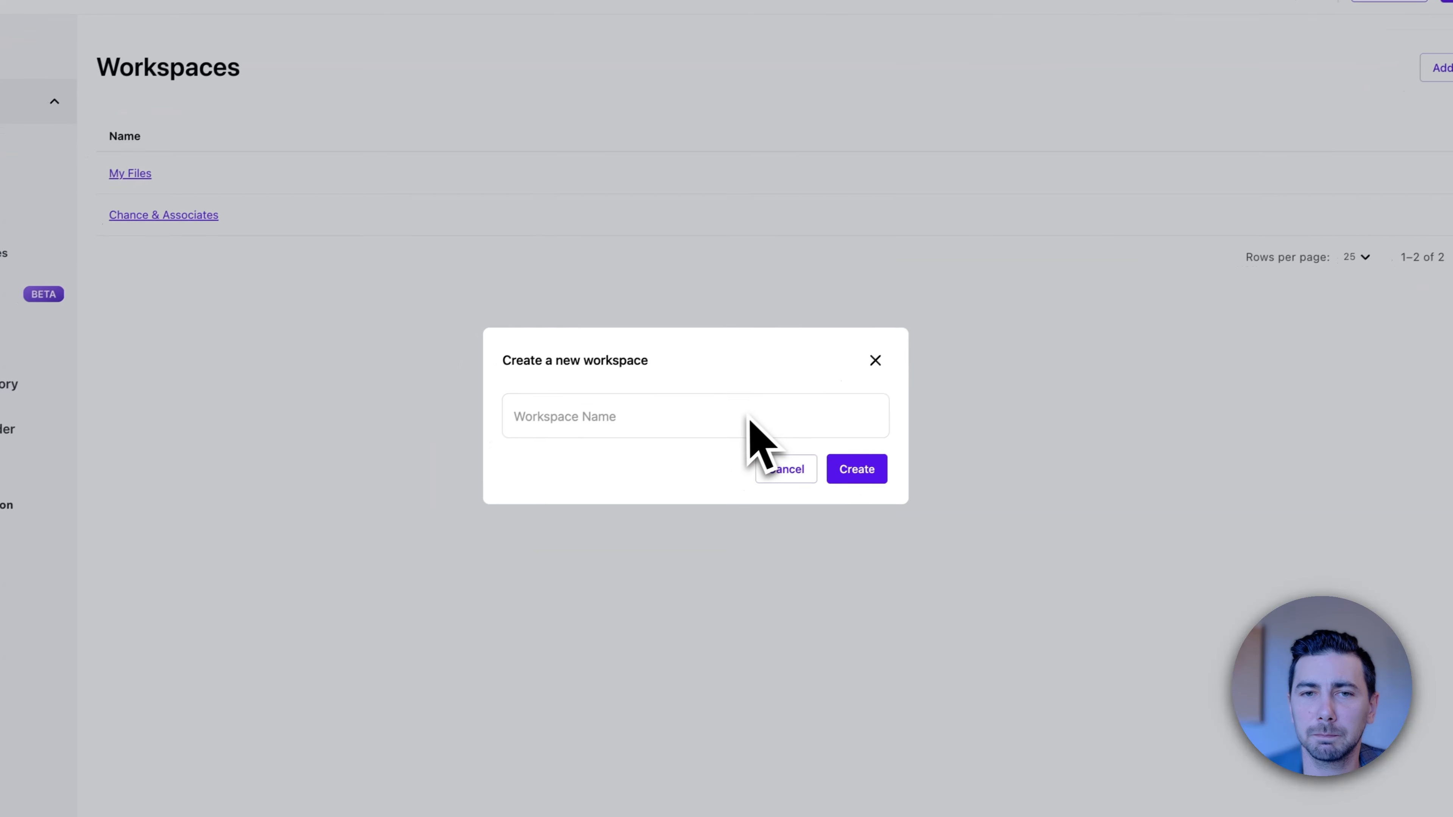
left_click(601, 506)
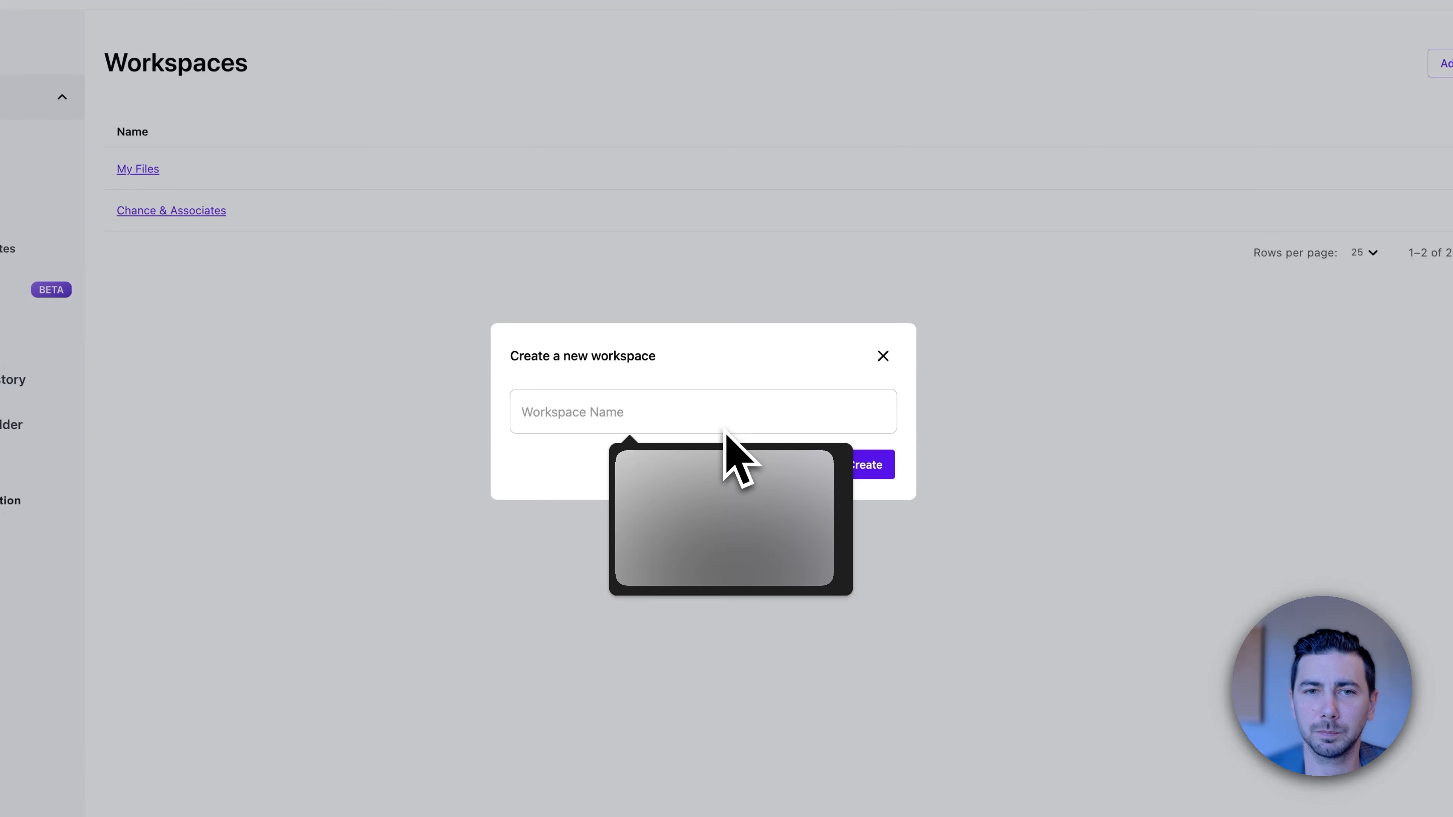
type("John Smith")
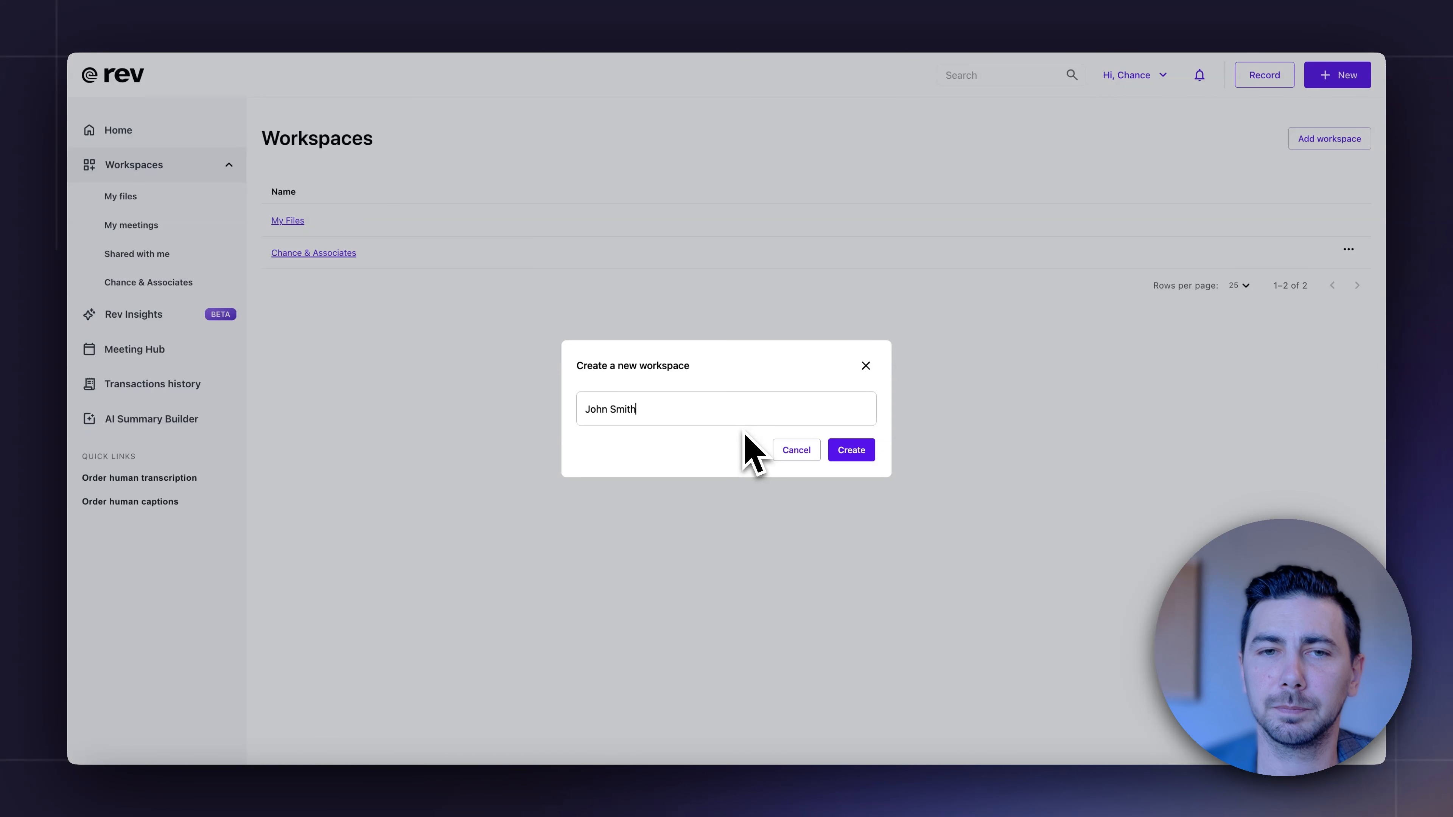
left_click(852, 450)
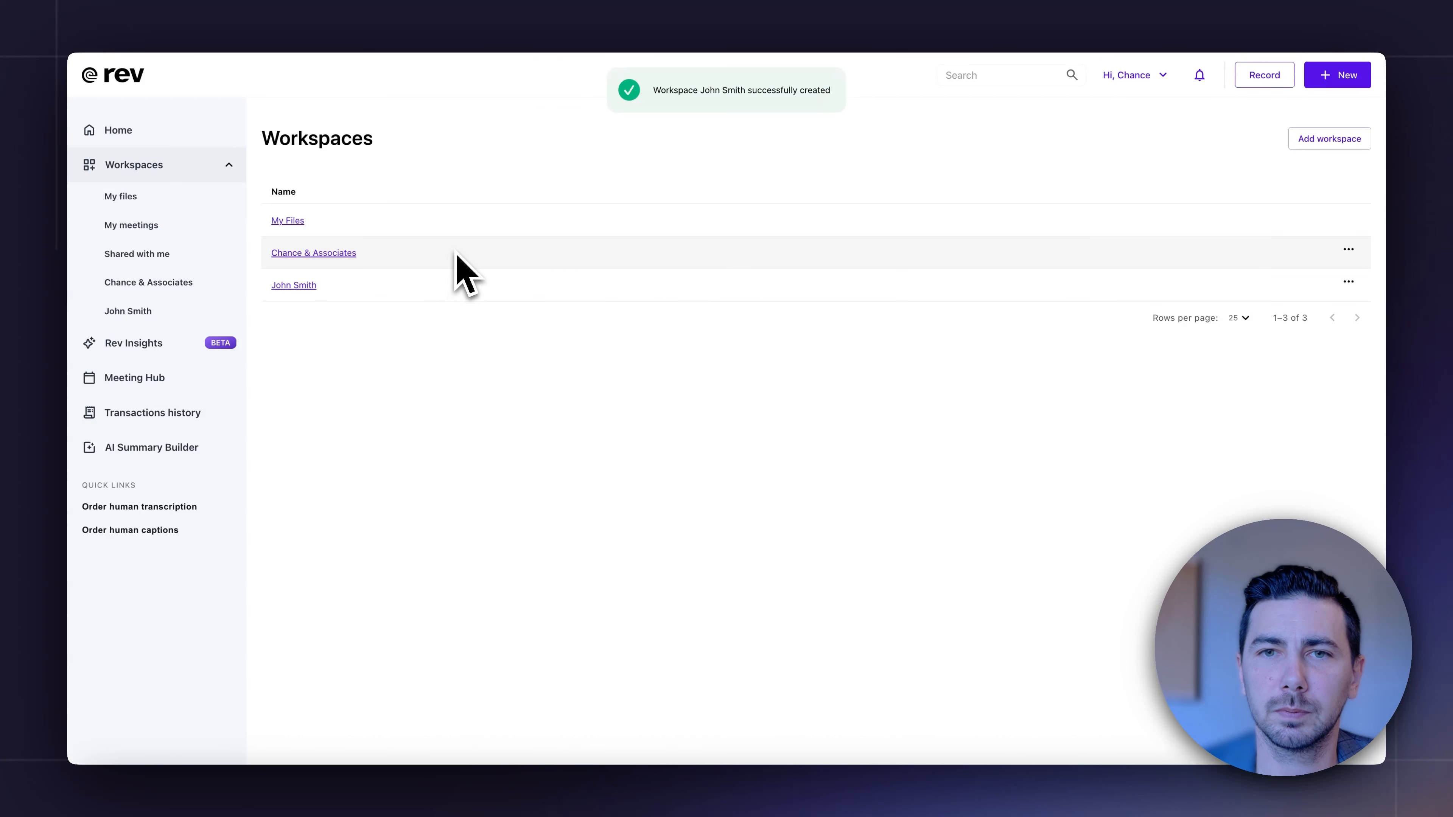
Open the members list of the person-named workspace and start adding members.
left_click(493, 292)
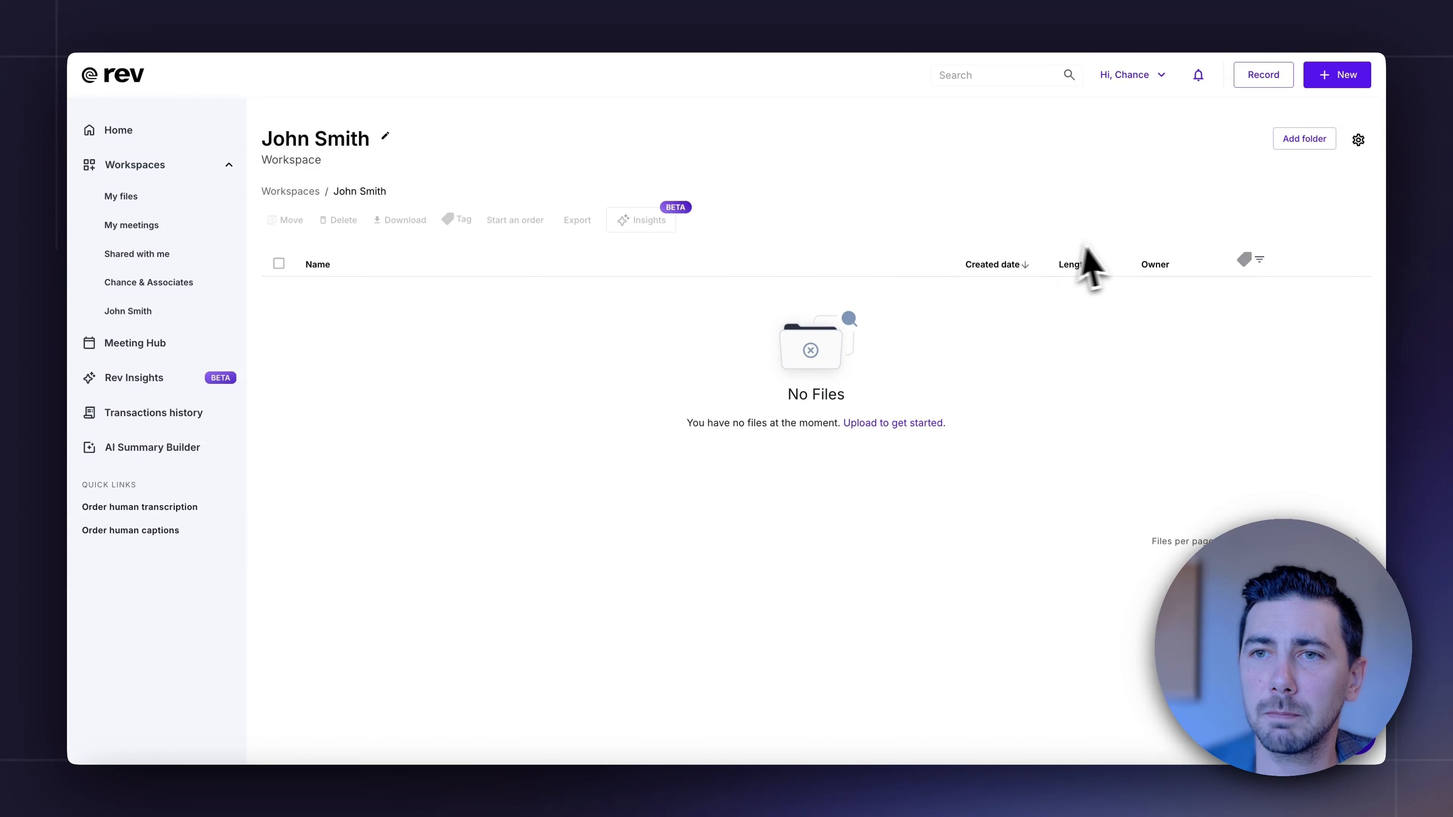
left_click(1358, 140)
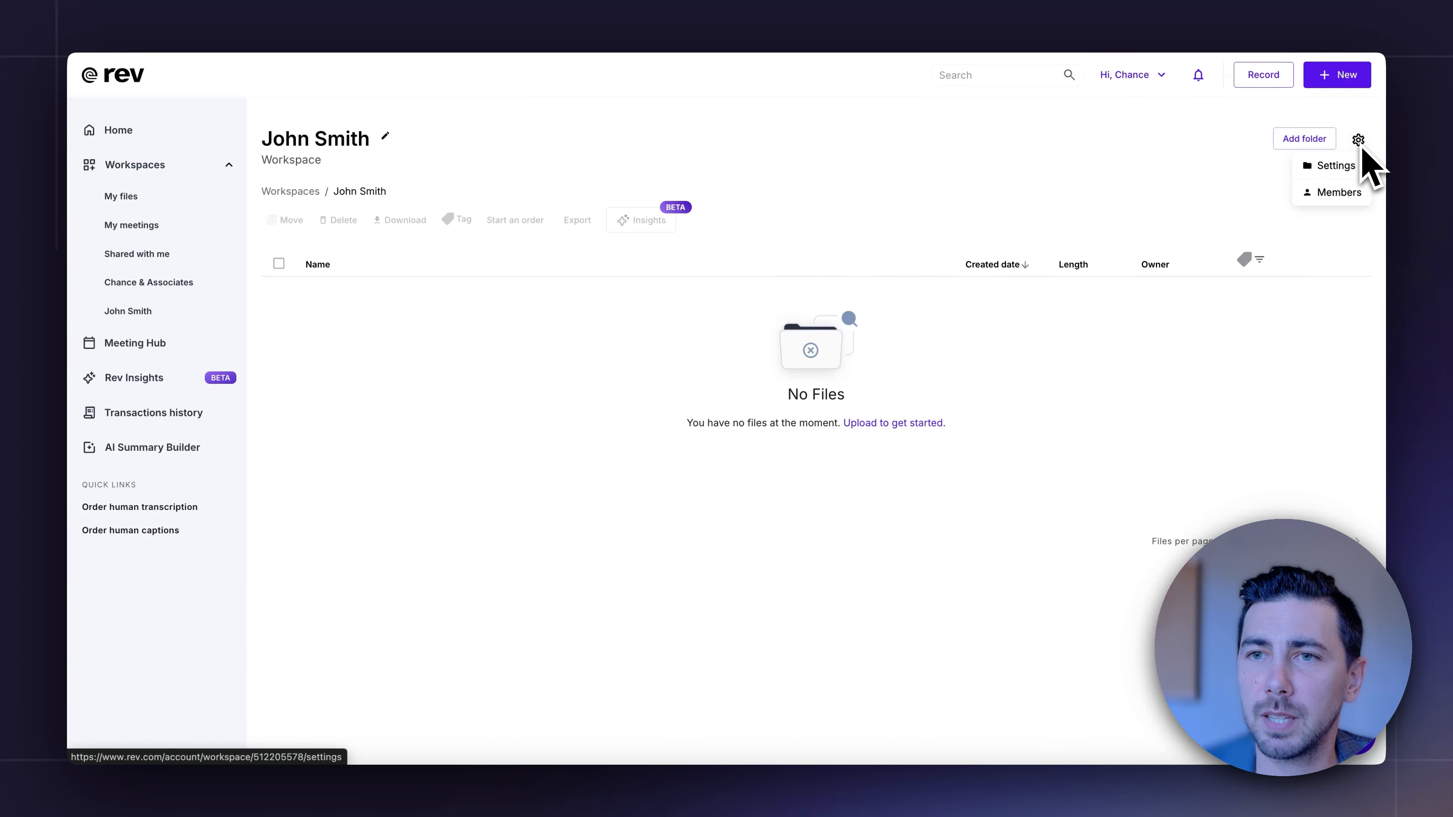
left_click(1333, 193)
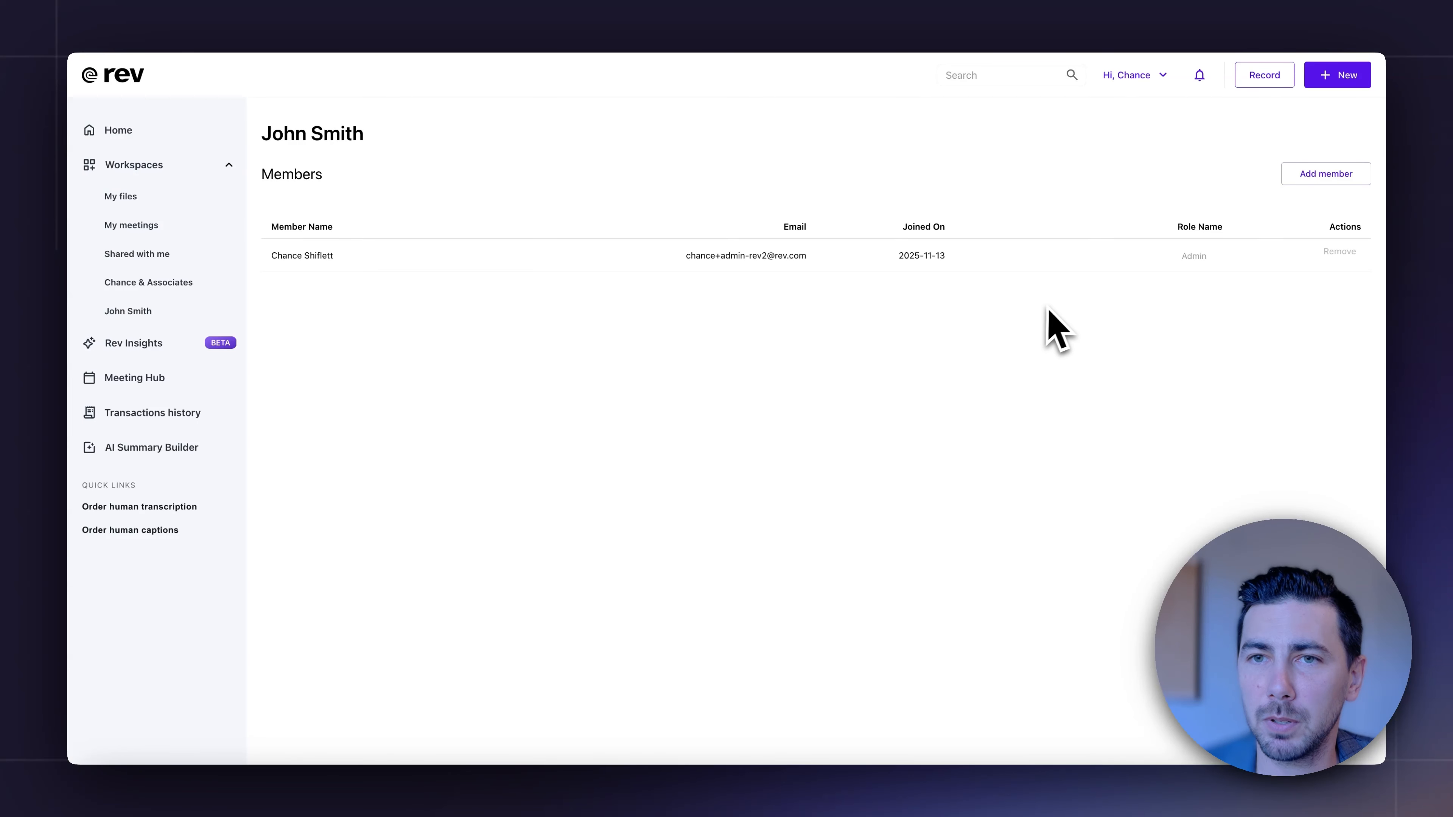
scroll(1052, 309, "down", 1)
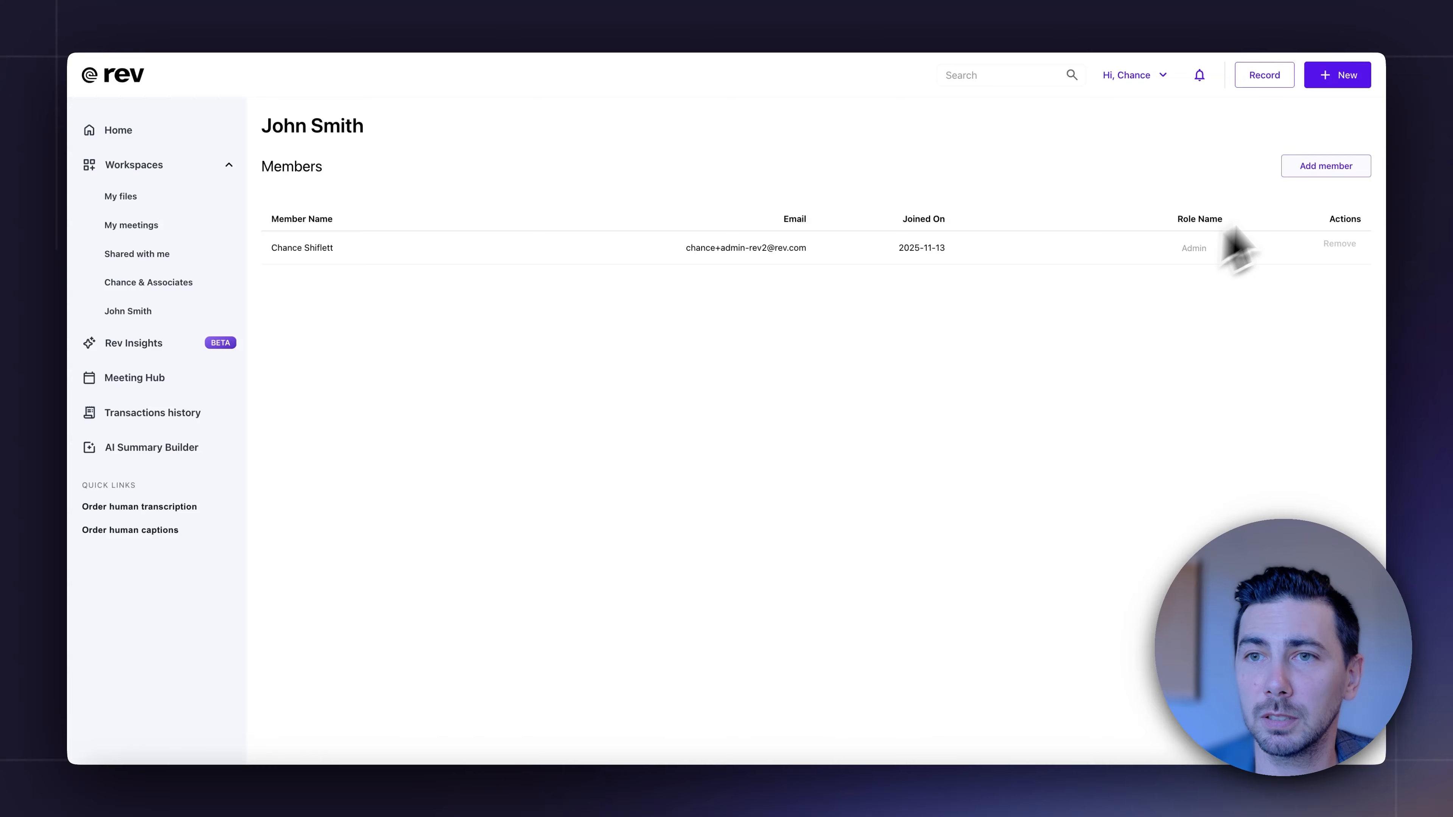
left_click(1319, 171)
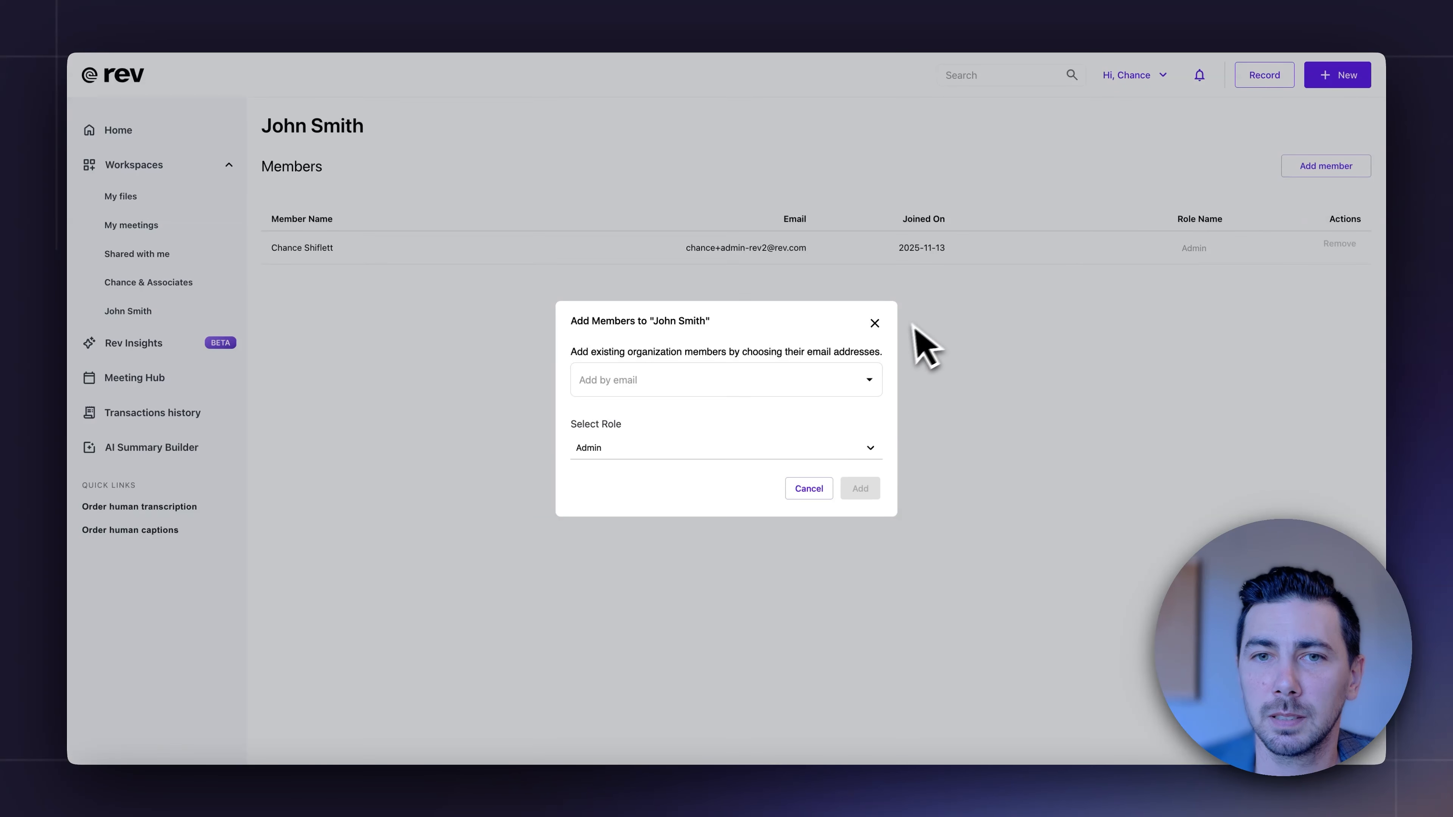
Choose two existing organization members by e-mail address for the person-named workspace.
left_click(792, 381)
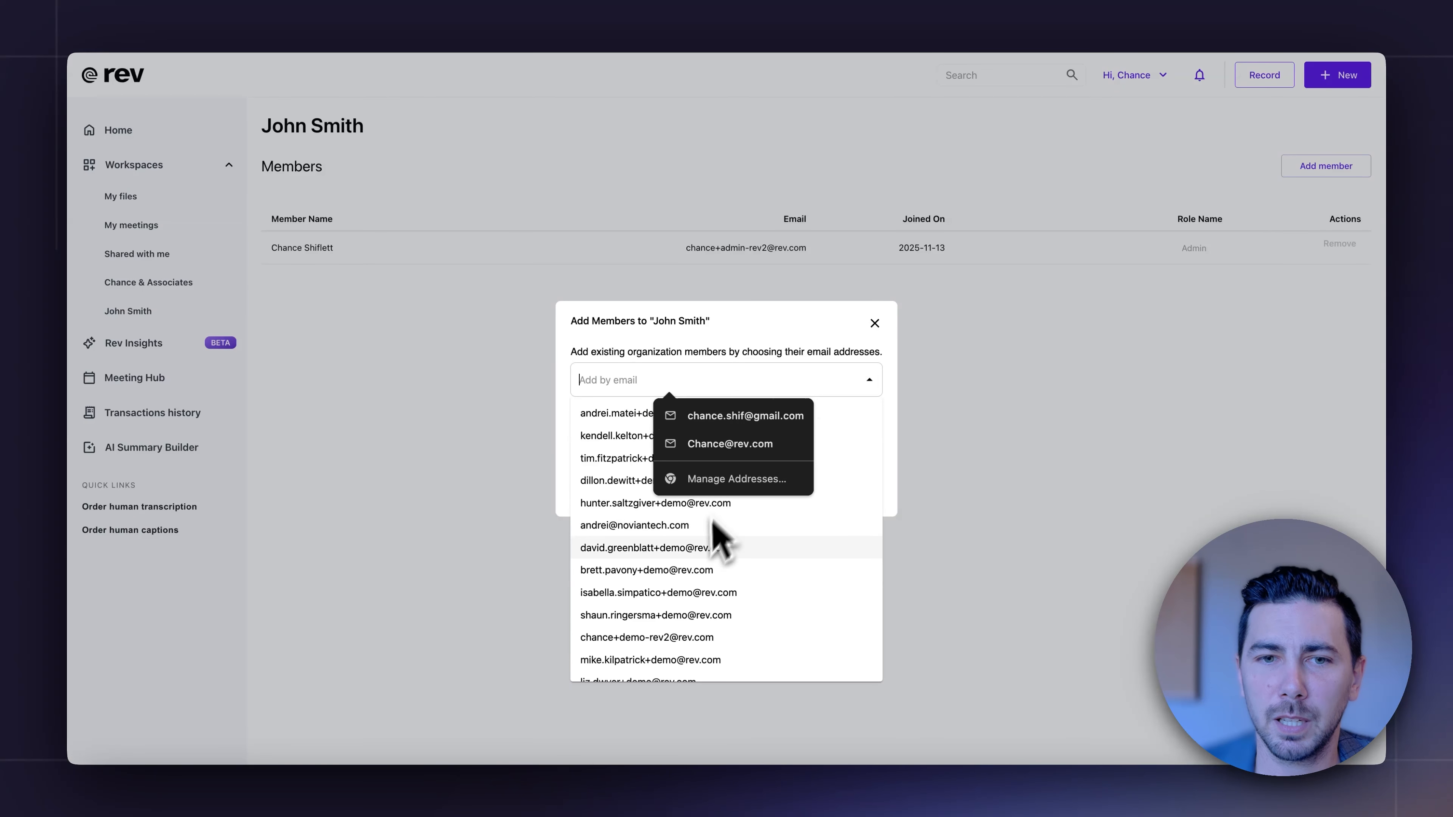
left_click(686, 609)
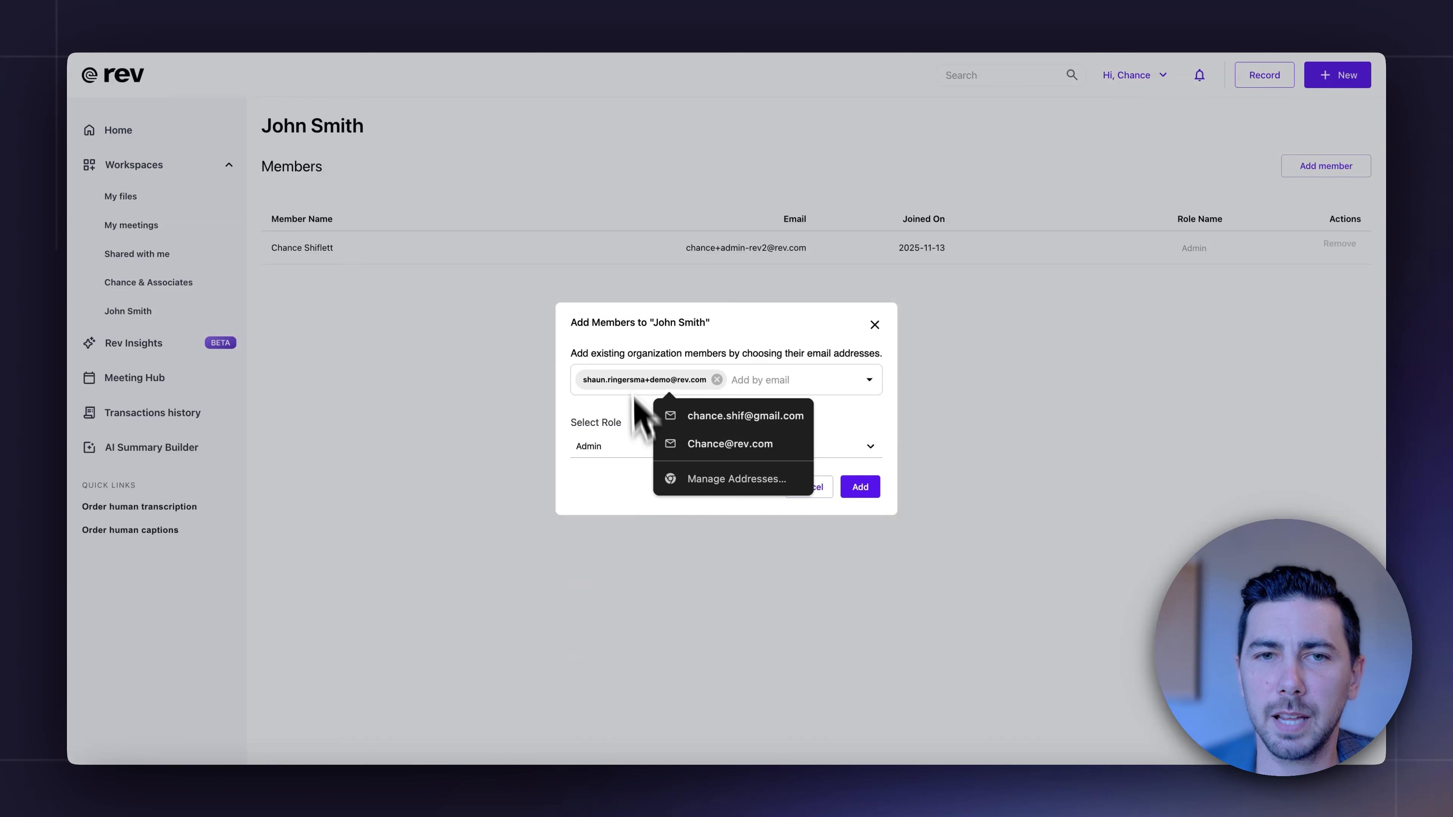
left_click(804, 392)
scroll(681, 612, "down", 3)
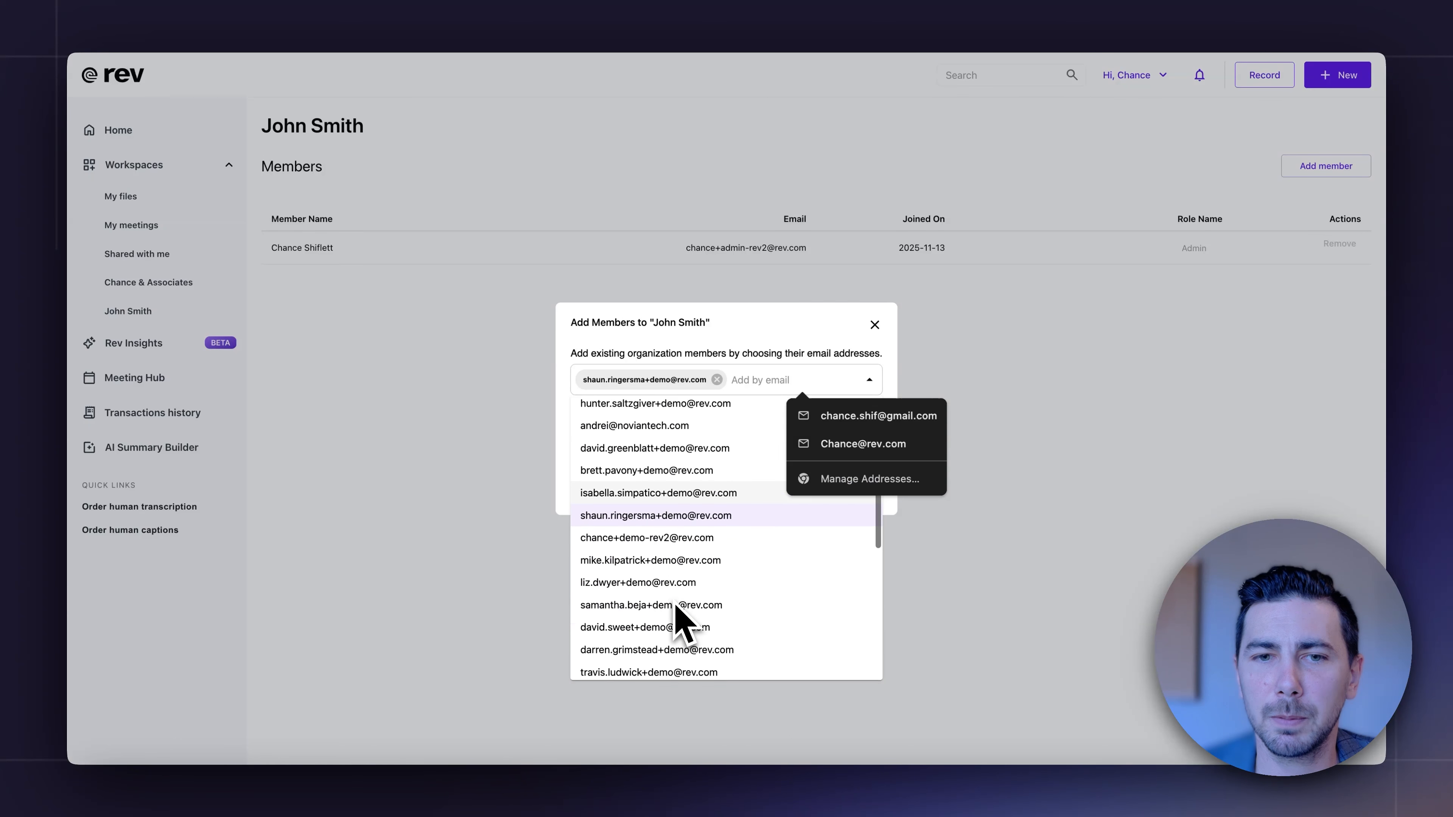
left_click(650, 573)
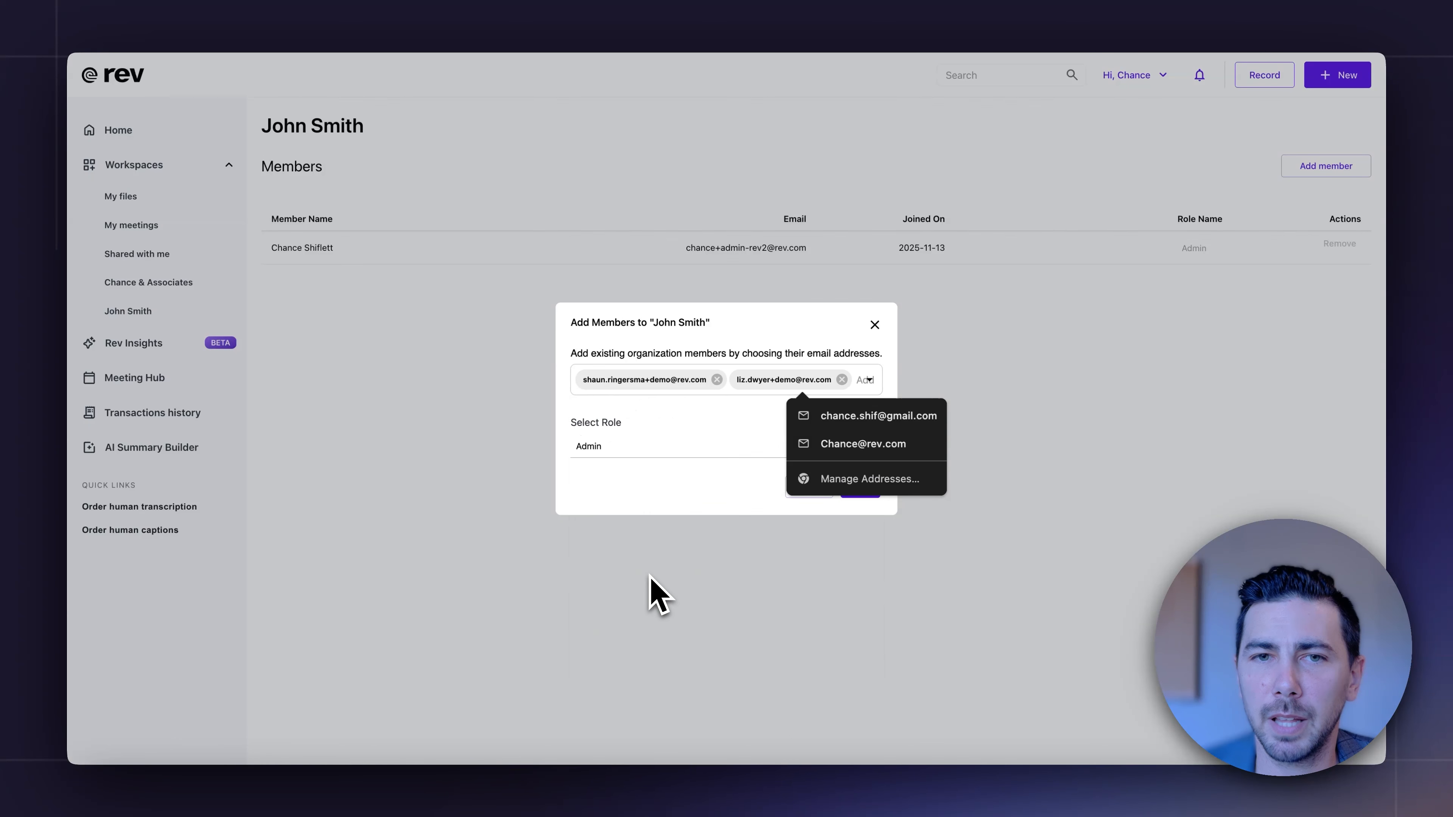
Assign the Contributor role to the two chosen members and add them to the person-named workspace.
left_click(707, 452)
left_click(699, 512)
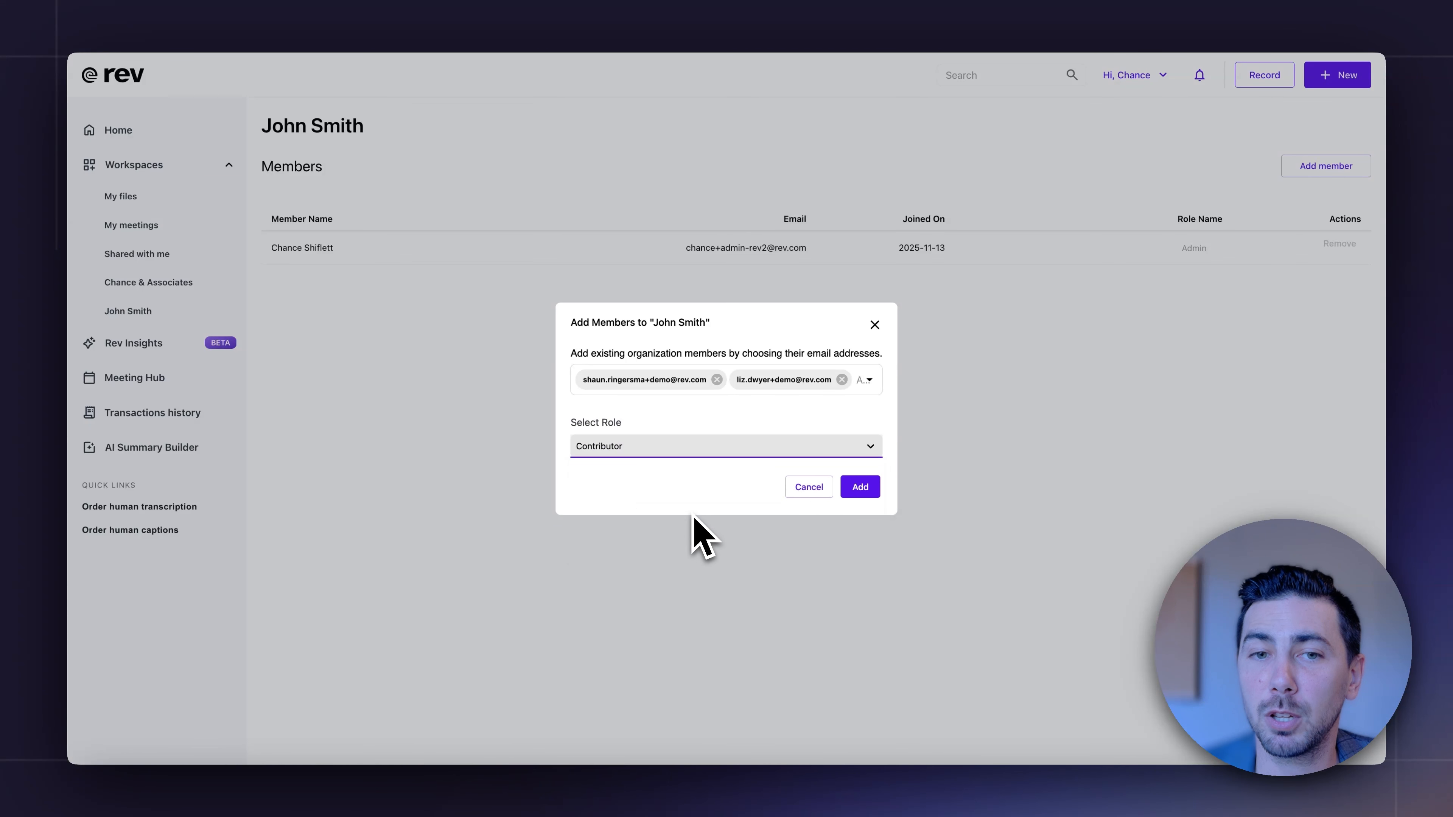
left_click(861, 487)
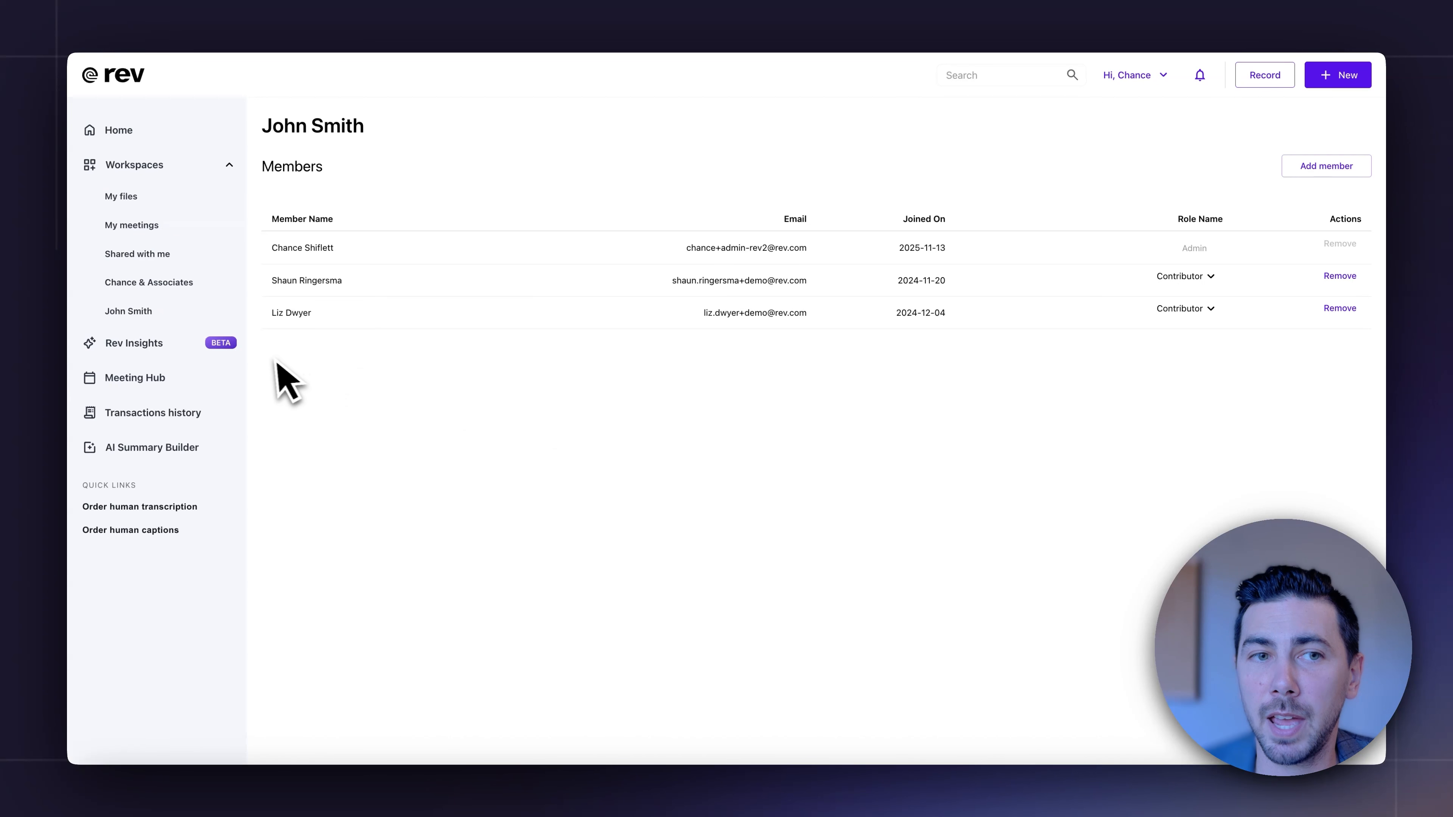
Create a folder in the person-named workspace, named with a person's last and first name.
left_click(173, 317)
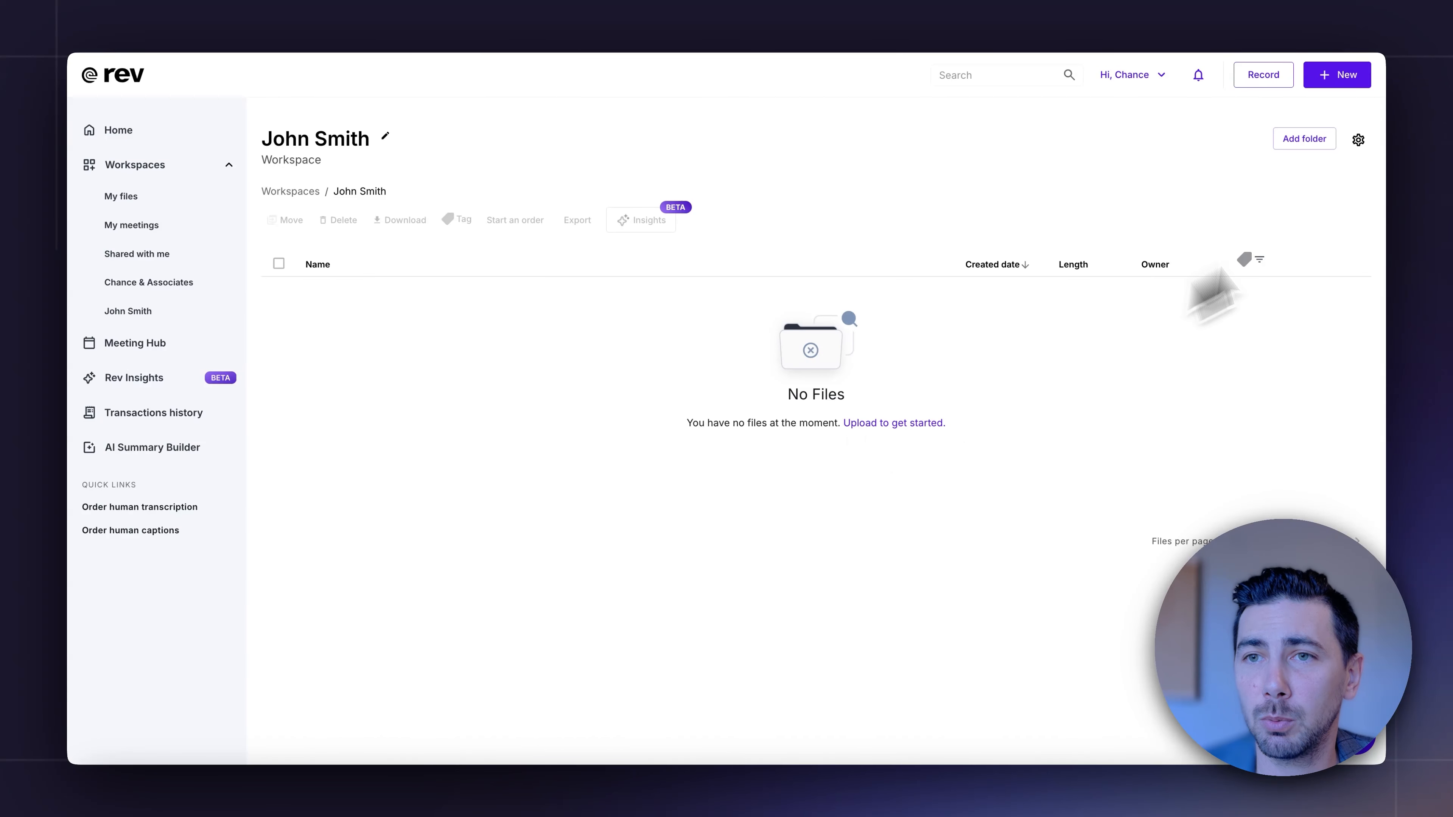
left_click(1304, 139)
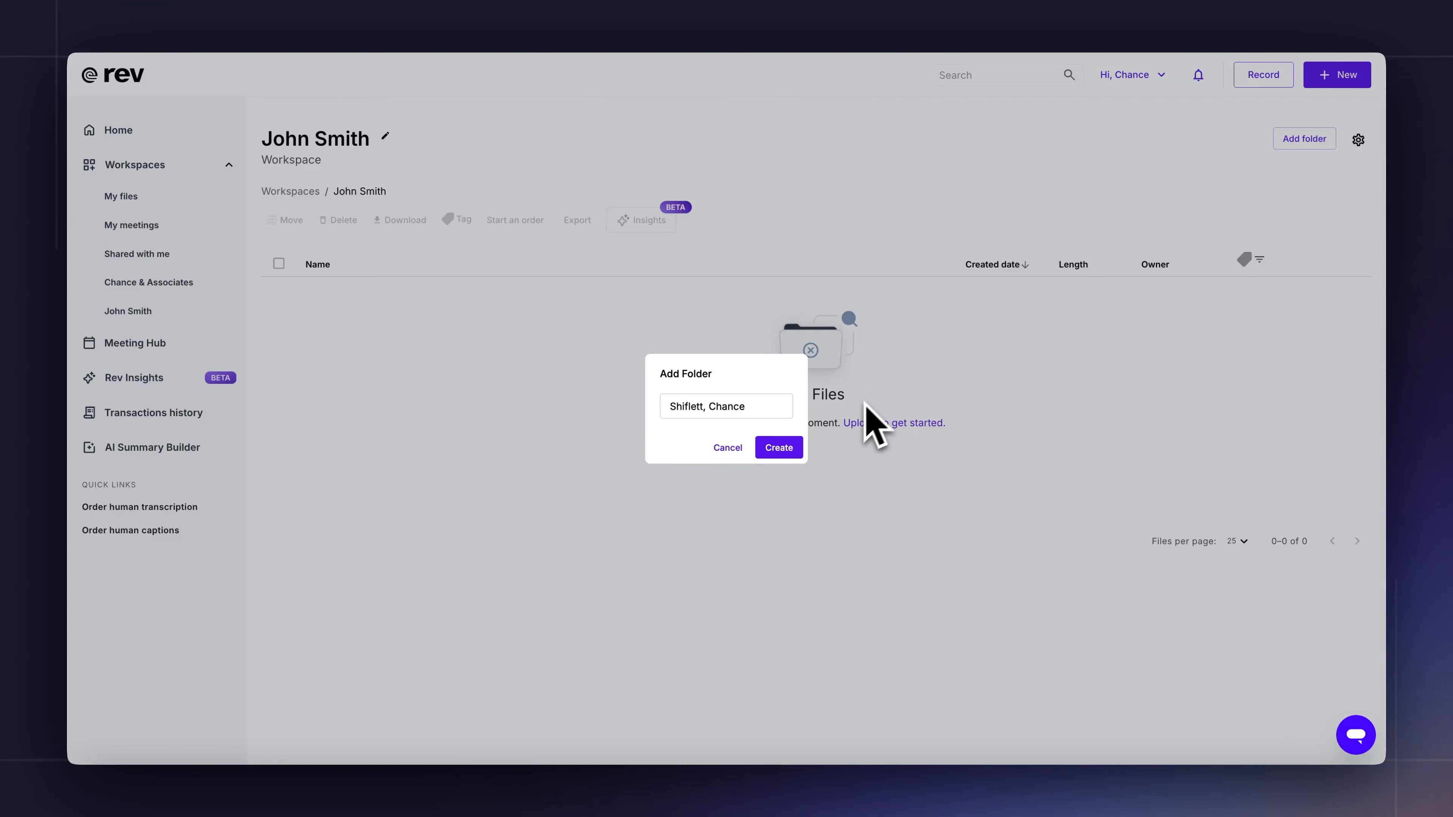
left_click(788, 451)
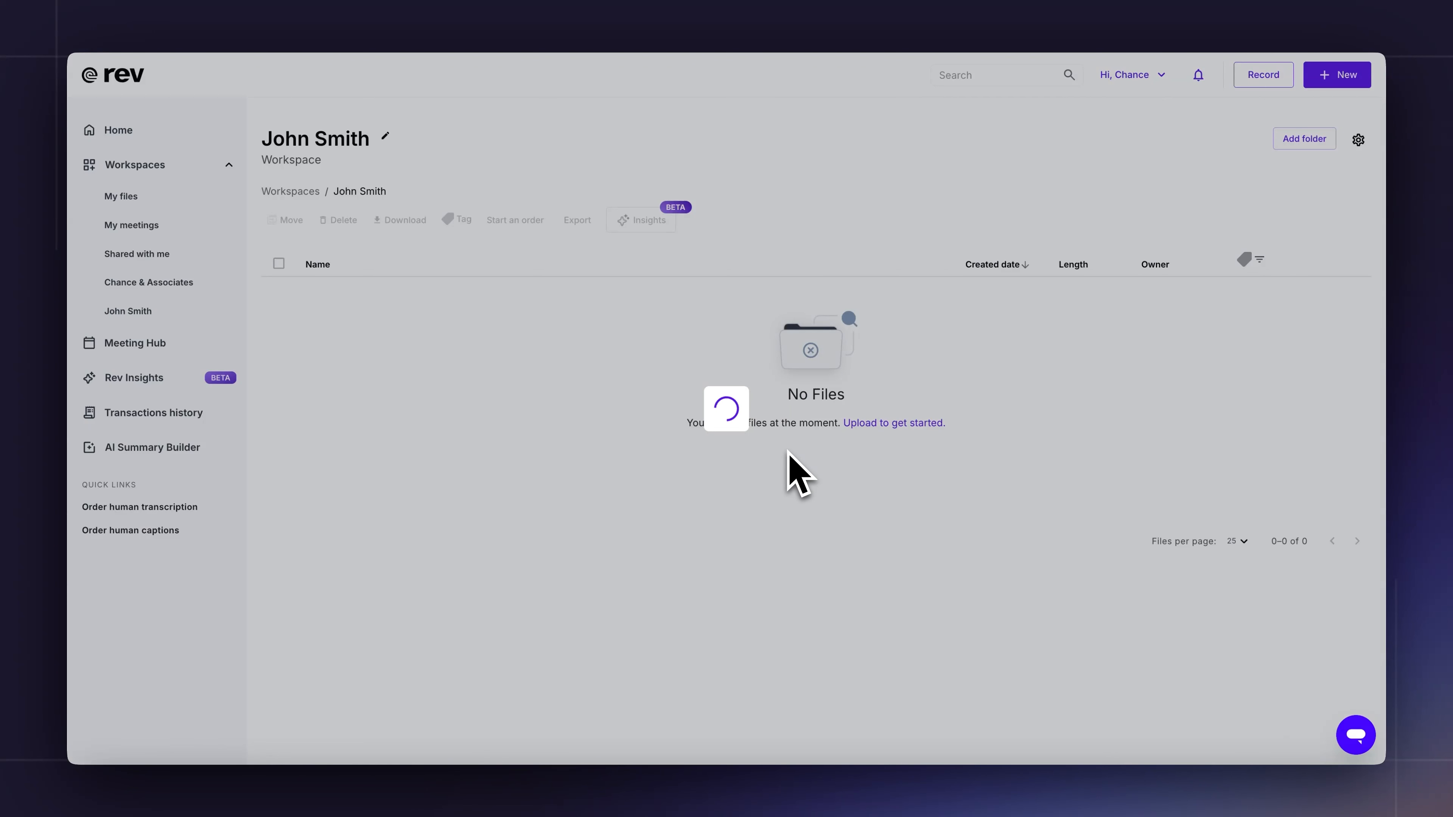